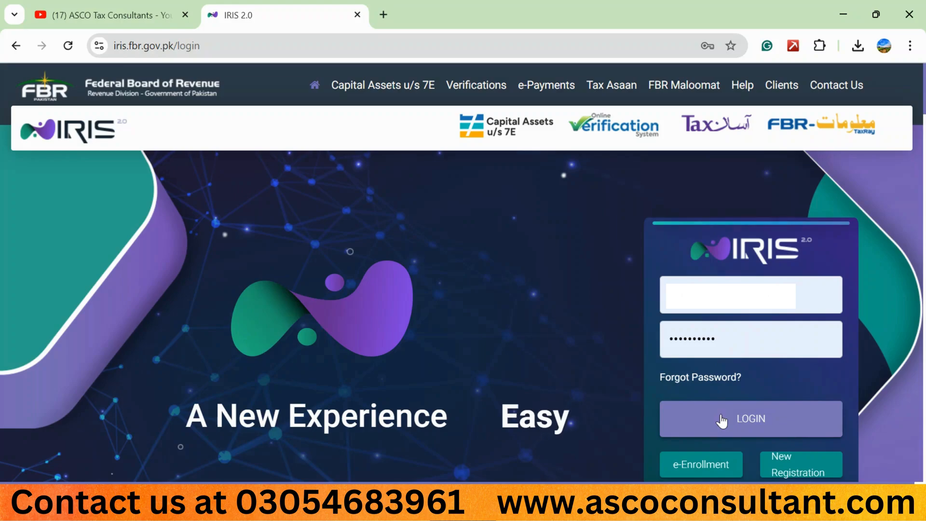
Log in with the prefilled credentials and open the original Normal Return (Ind/Aop/Coy) declaration
click(721, 419)
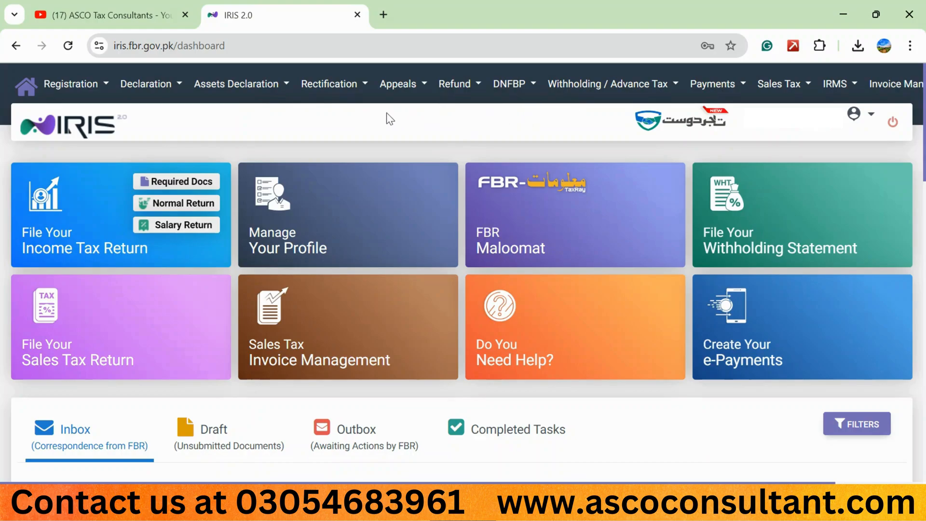
click(178, 87)
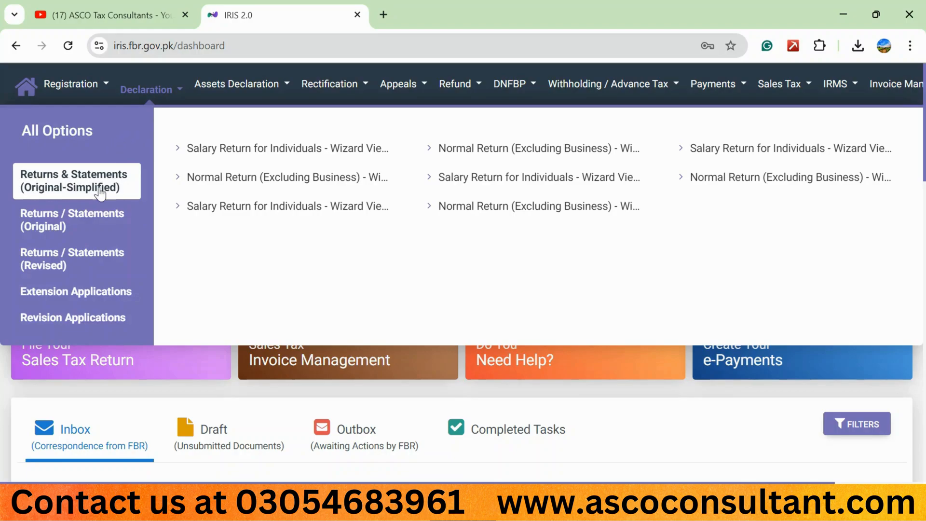
click(70, 231)
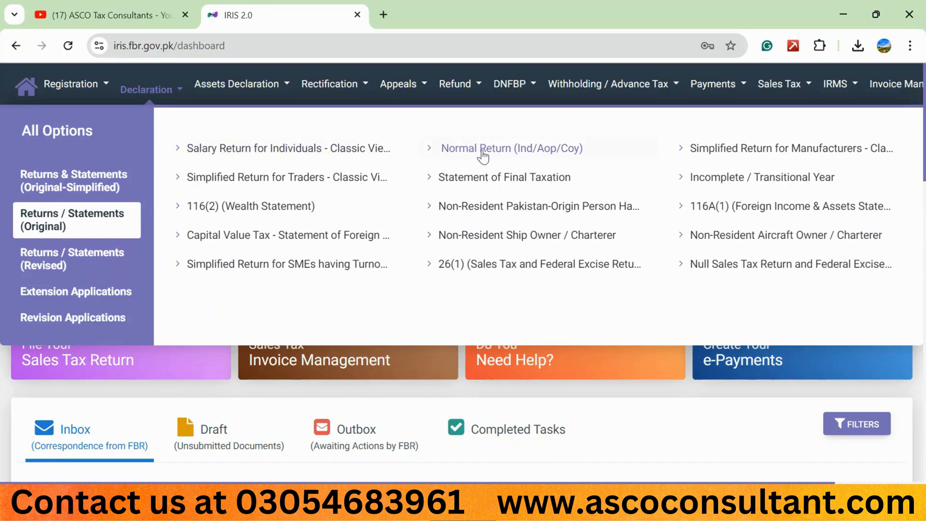
click(516, 149)
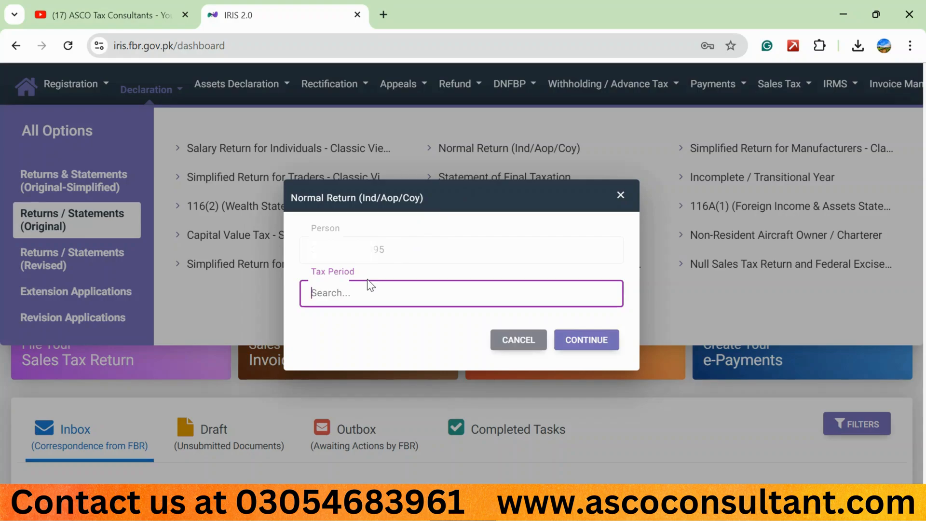
Choose the tax period 01-JUL-2023 - 30-JUN-2024 and continue to the return form
text(2024)
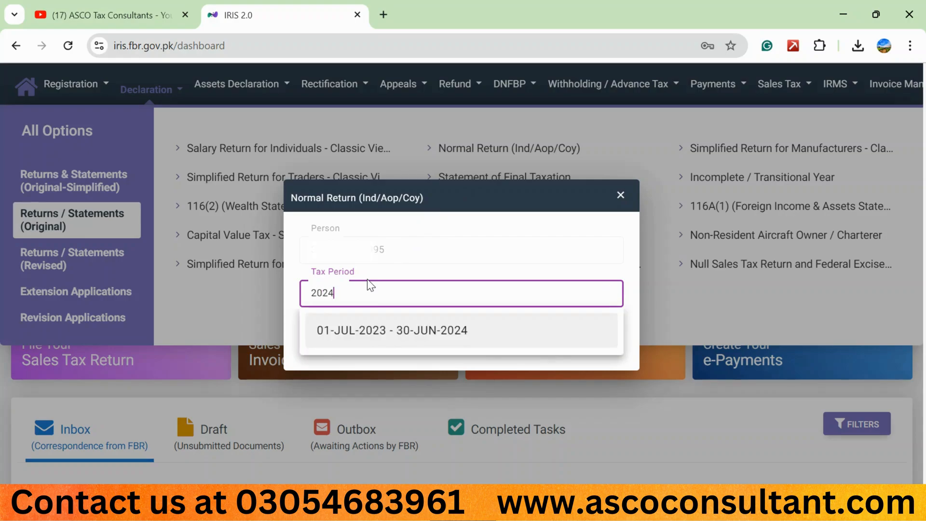
click(365, 338)
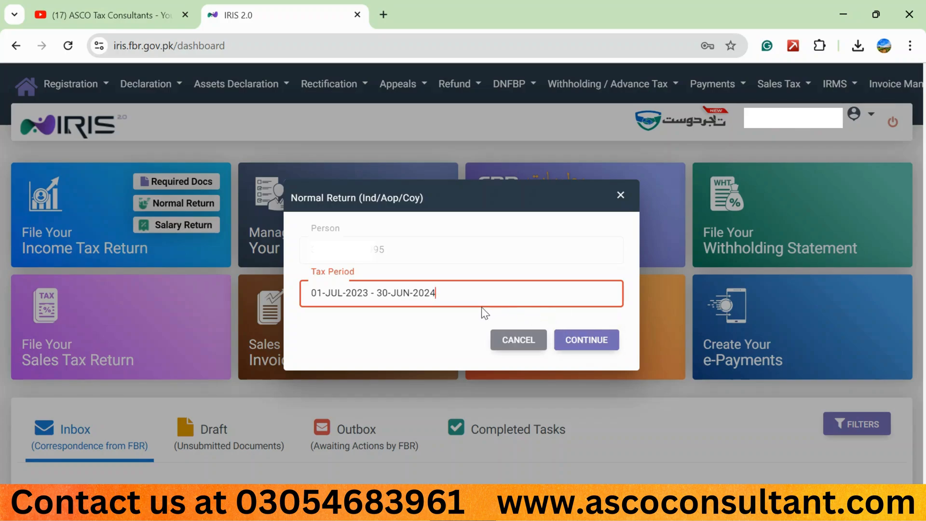
drag(451, 294, 309, 295)
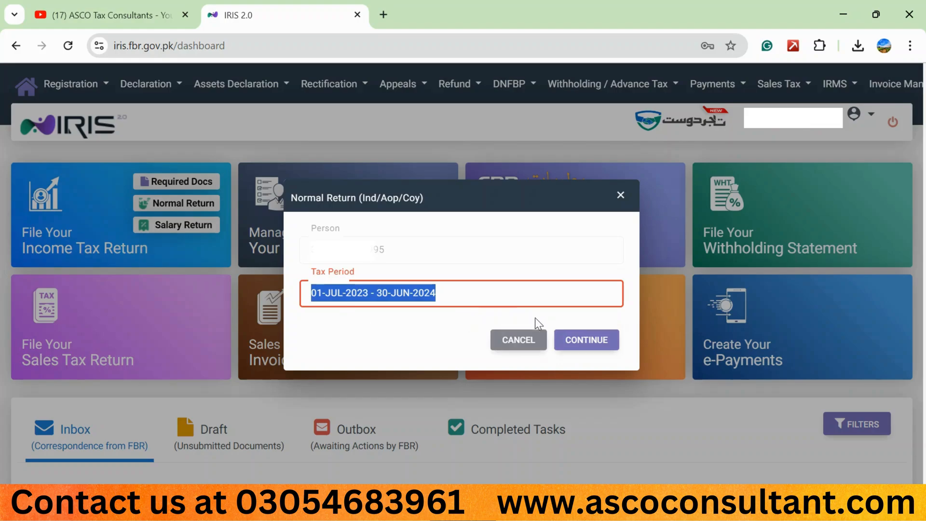
click(582, 341)
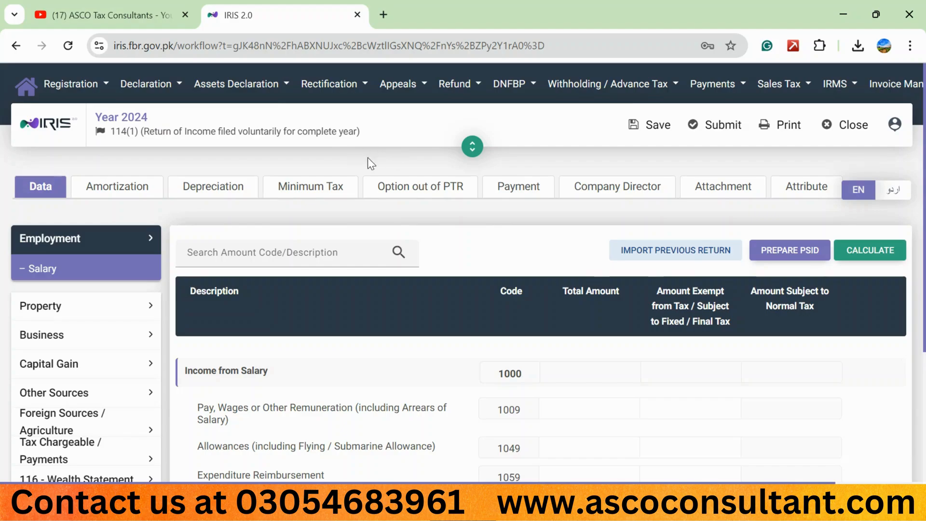
Calculate the blank return and open the Adjustable Tax section under Tax Chargeable / Payments
click(861, 250)
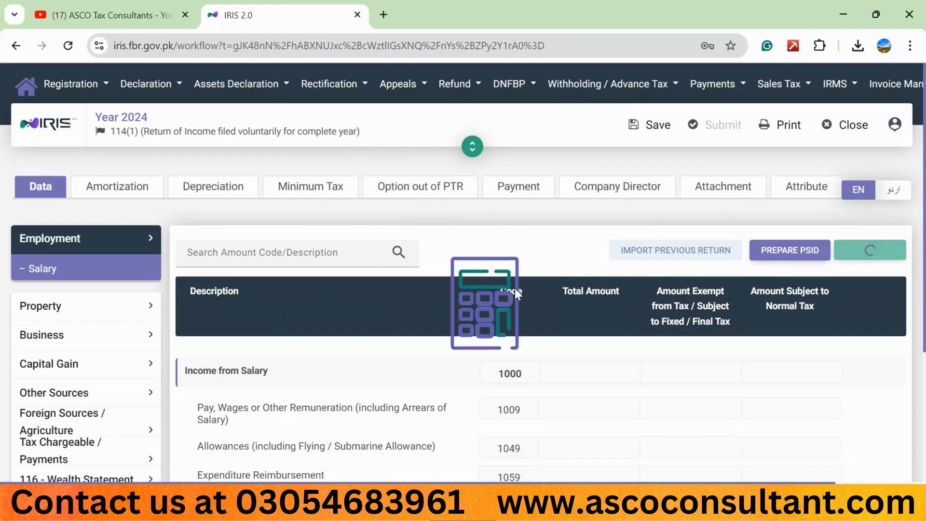
scroll(434, 271, down, 1)
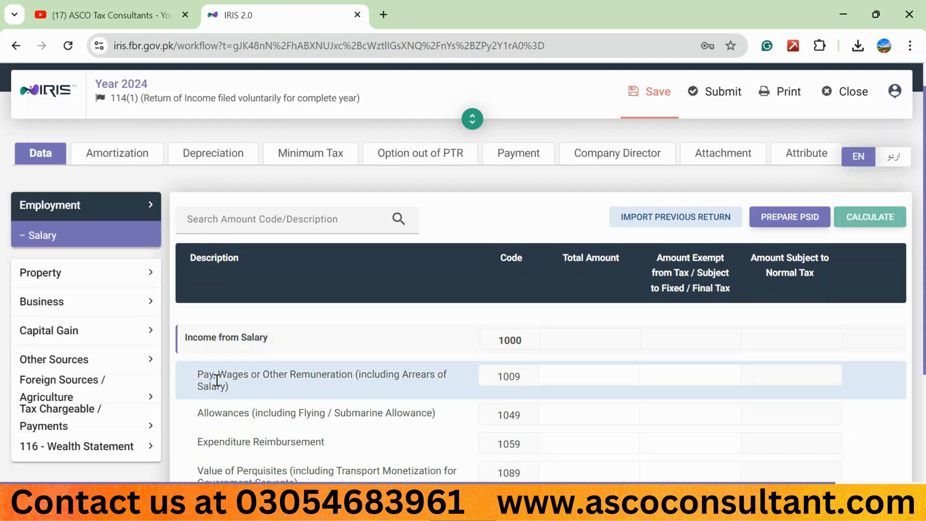
scroll(217, 381, down, 2)
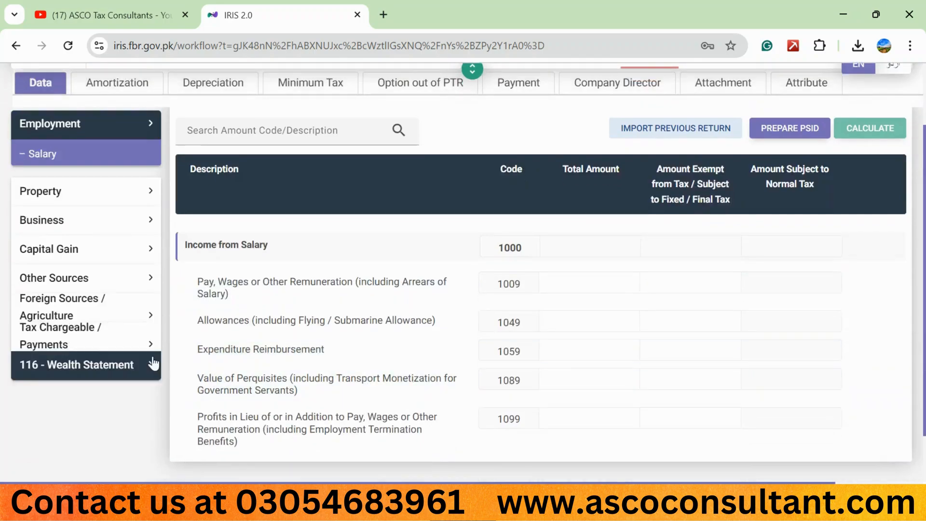
click(110, 347)
scroll(242, 346, down, 1)
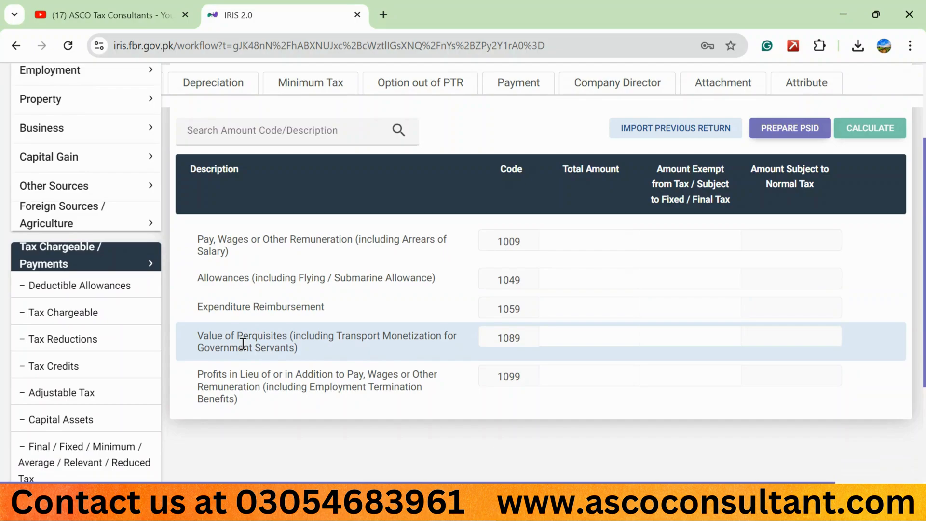
click(57, 393)
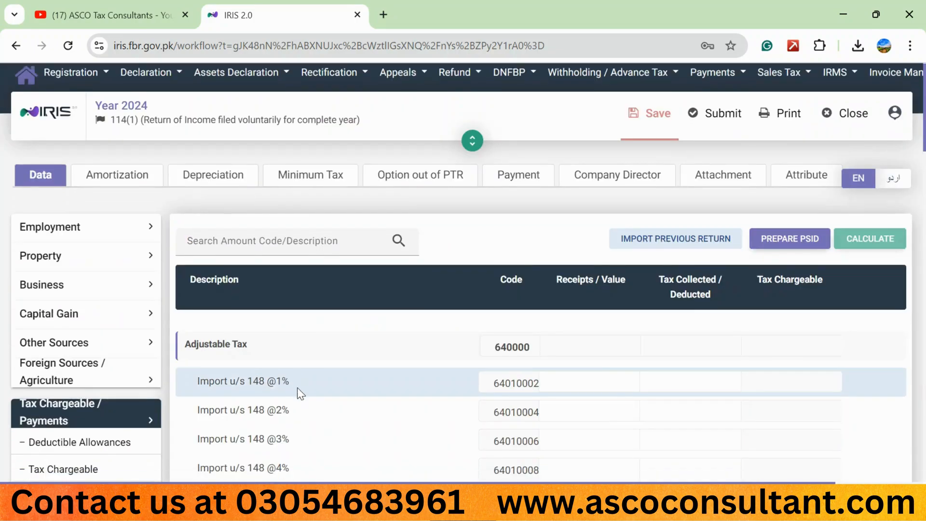
Add a utility entry under Cellphone Bill u/s 236(1)(a) with the cellphone number and the contents "prepaid, mobilink"
scroll(297, 387, down, 3)
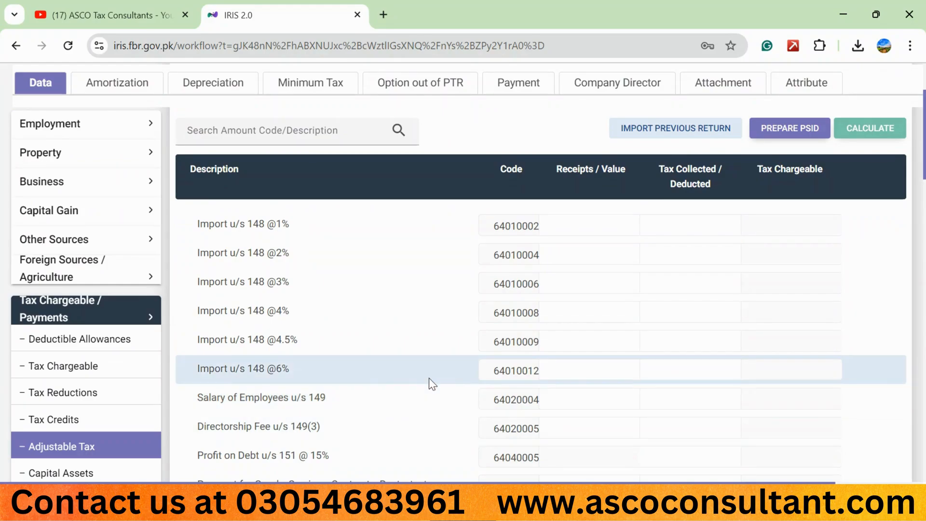
scroll(429, 378, down, 10)
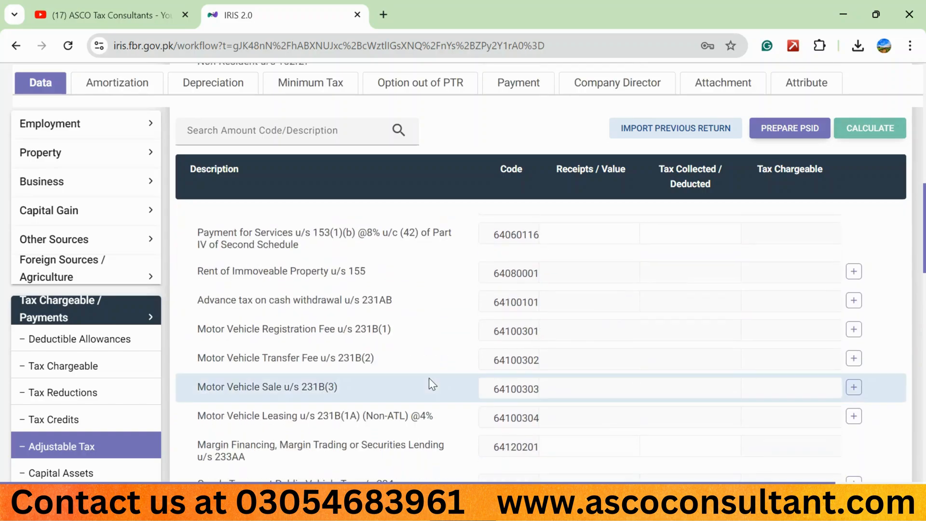
scroll(429, 378, down, 6)
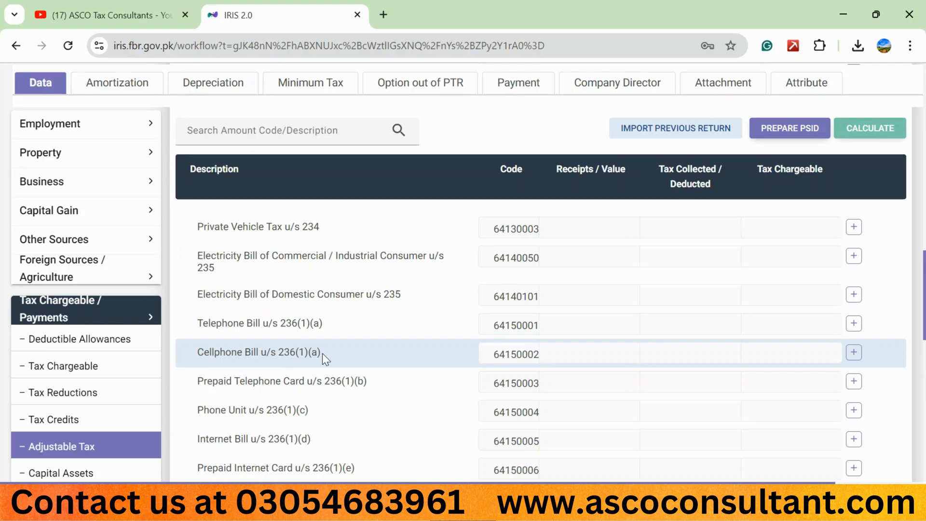
click(853, 353)
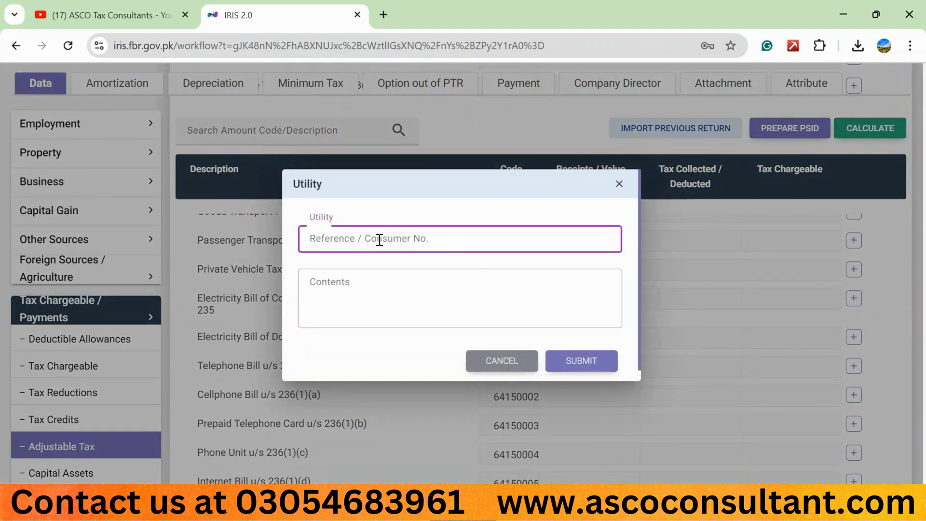
text(03)
key(Tab)
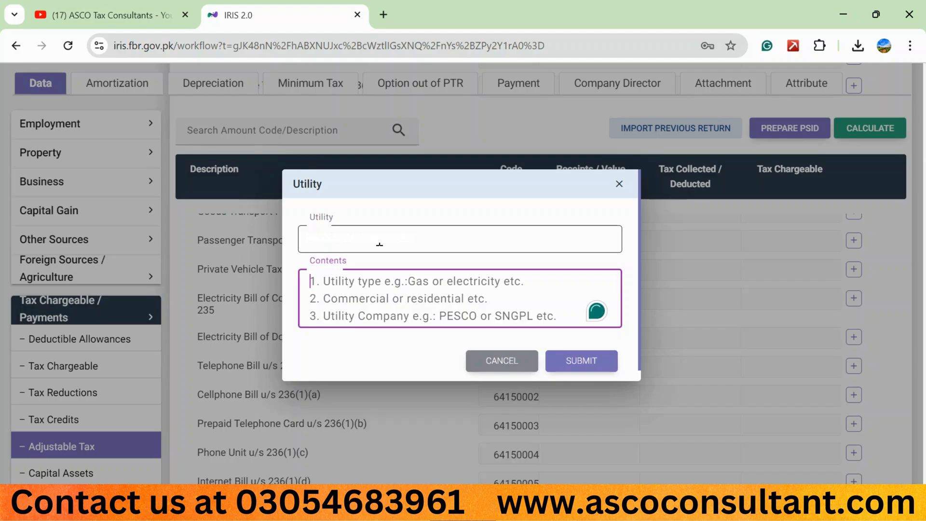
text(prepaid,)
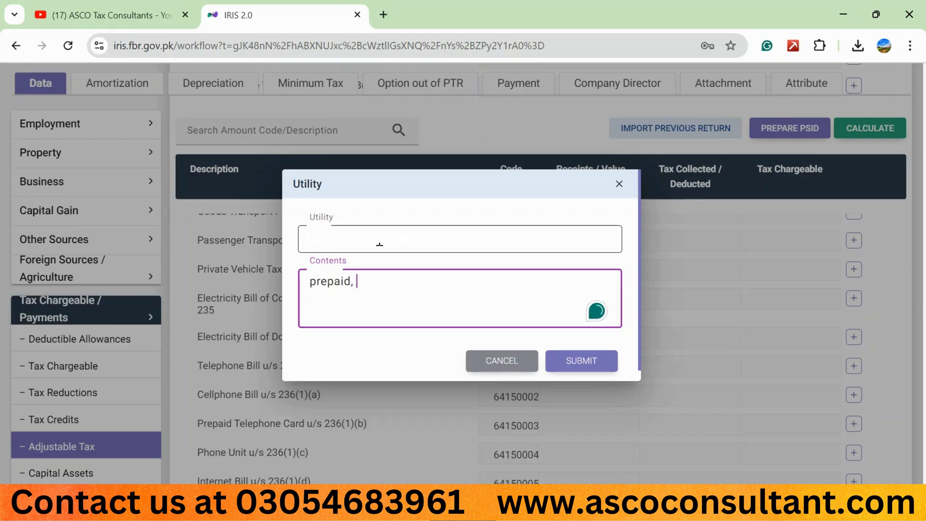
text( mobilink)
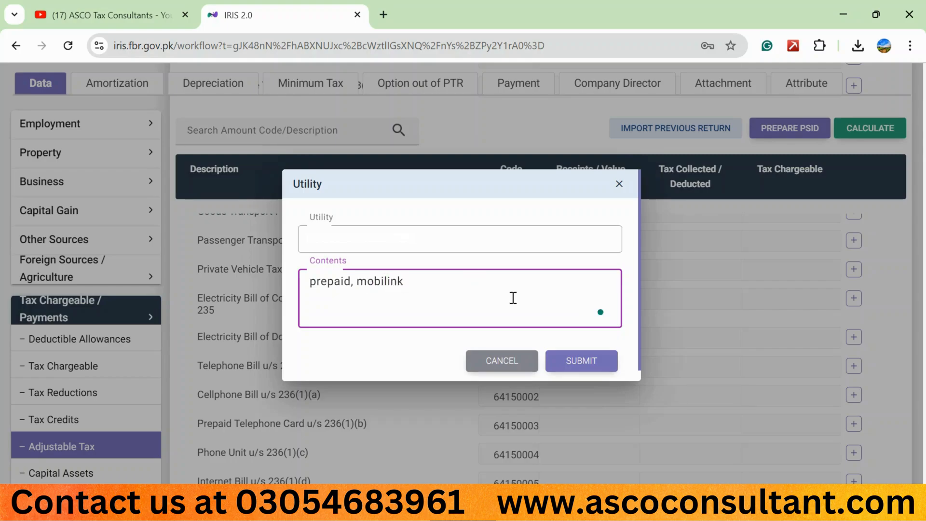
click(588, 360)
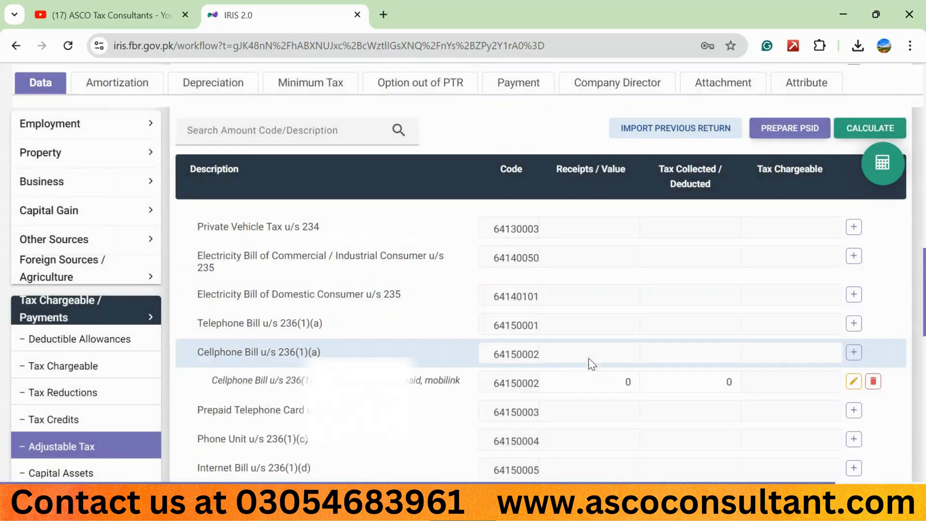
Set the new cellphone bill entry's receipts to 12,000 and its tax collected to 1,250, and recalculate the return
click(600, 381)
text(120000)
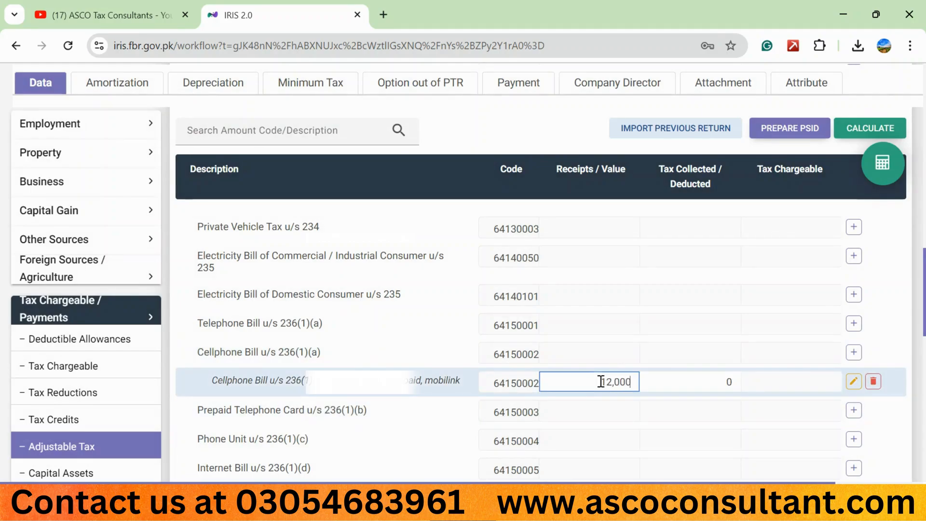
key(Tab)
text(1250)
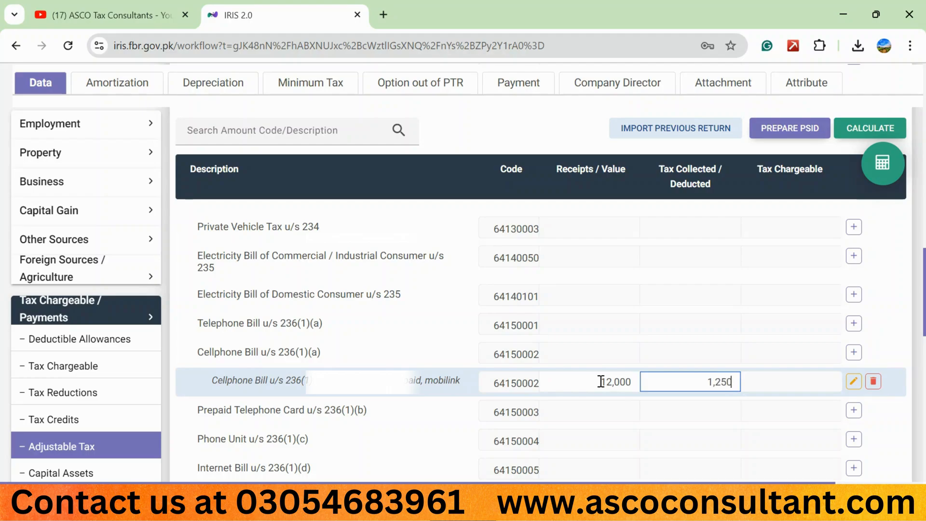
click(849, 132)
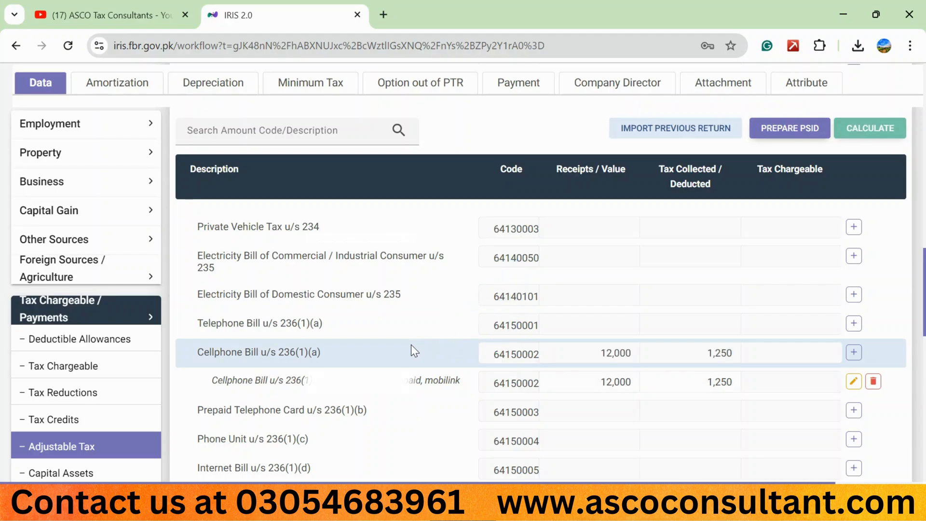
scroll(412, 351, up, 1)
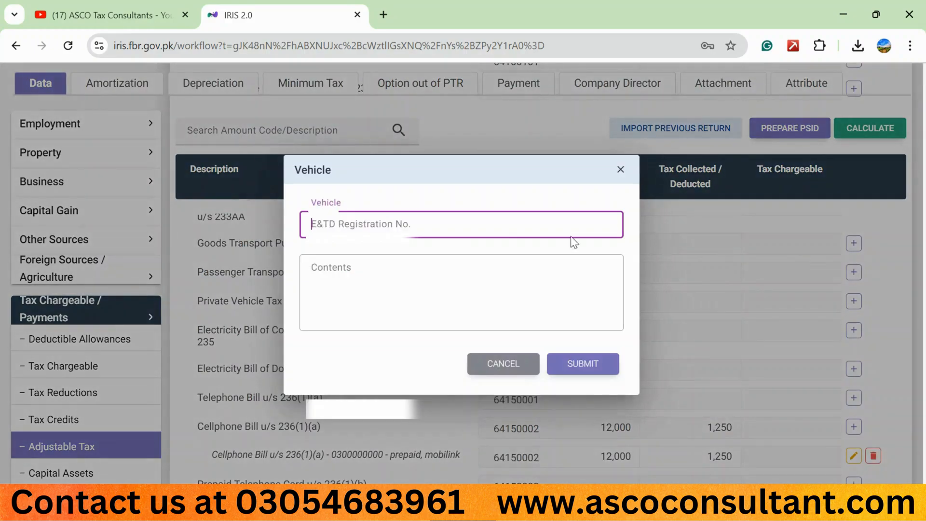
click(353, 265)
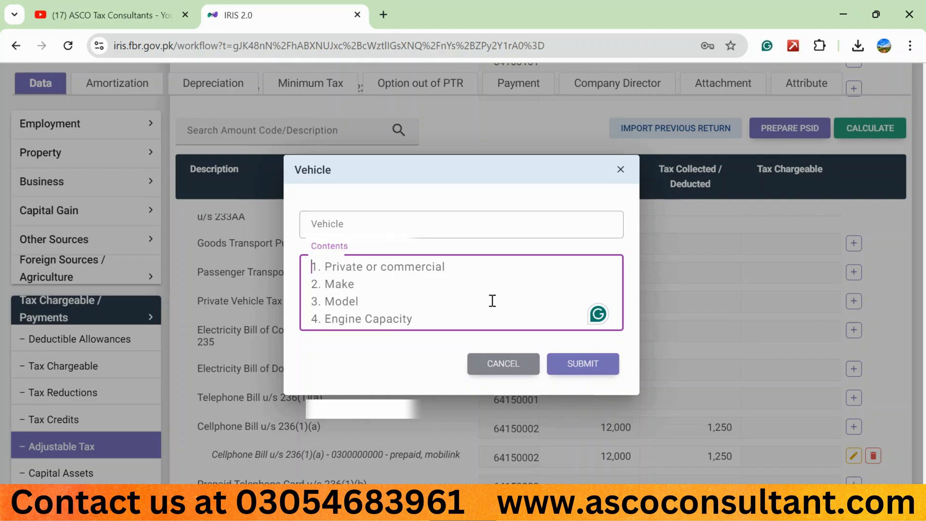
click(511, 365)
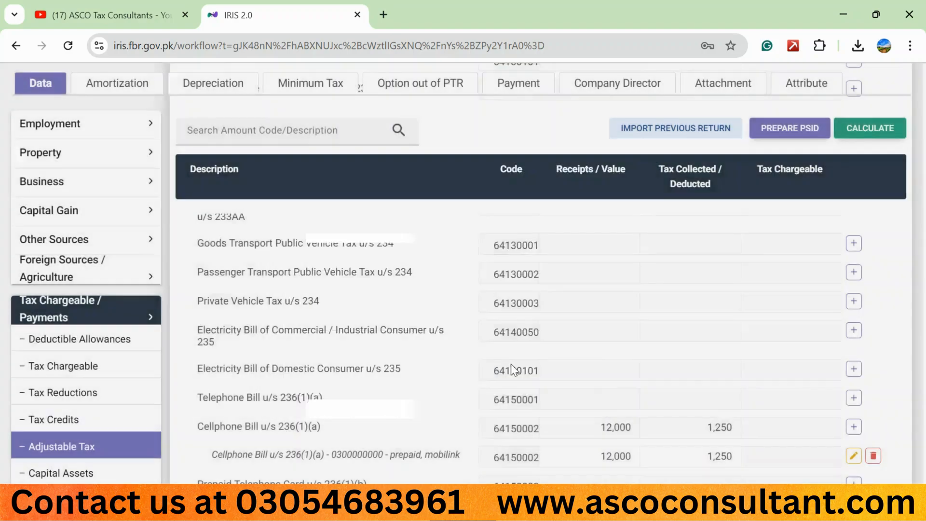
Open the Computations section under Tax Chargeable / Payments and save the return
scroll(671, 337, down, 1)
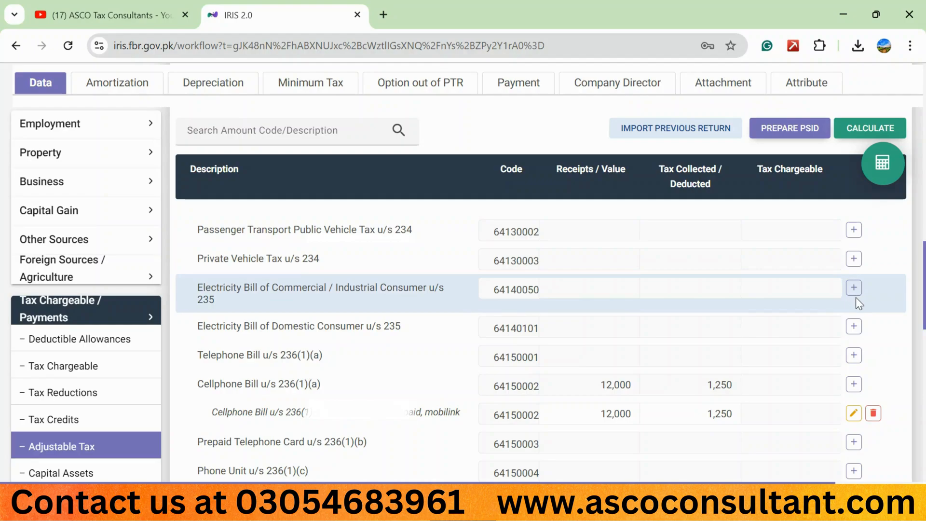
scroll(503, 328, down, 3)
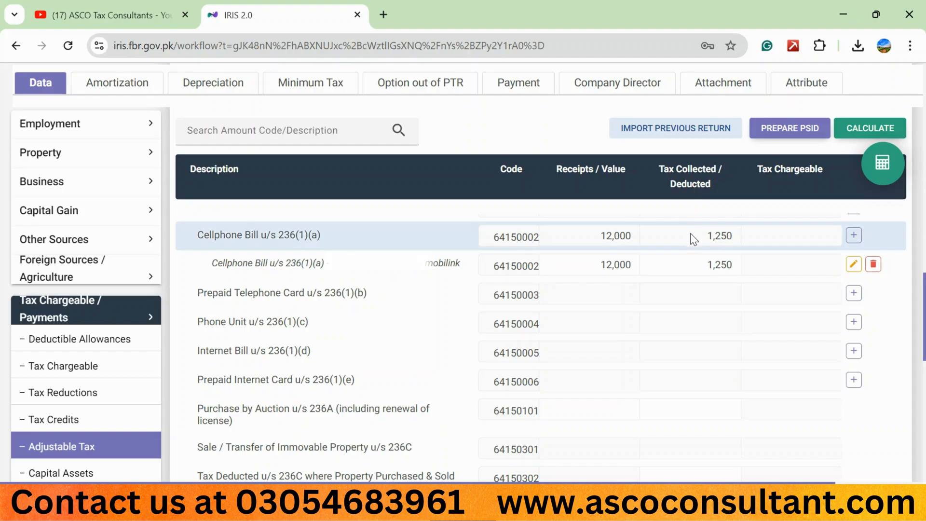
scroll(690, 233, down, 3)
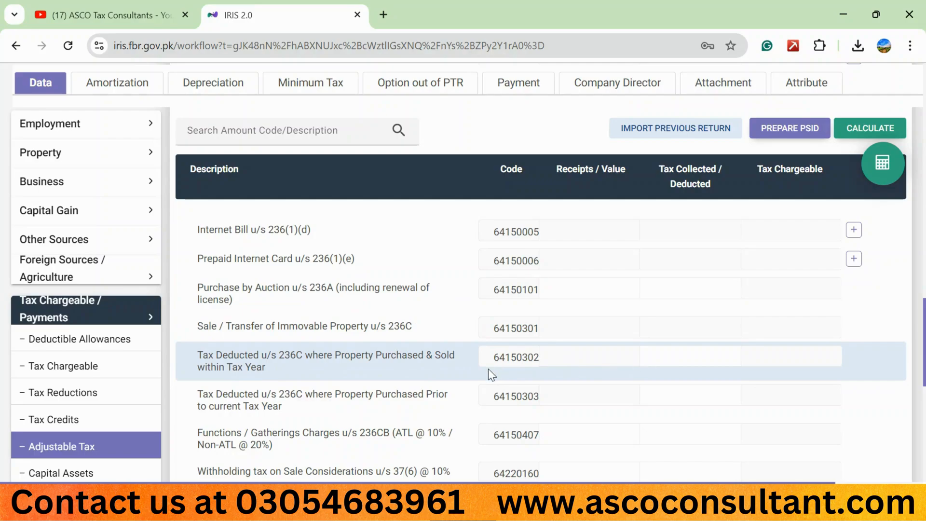
scroll(488, 374, down, 4)
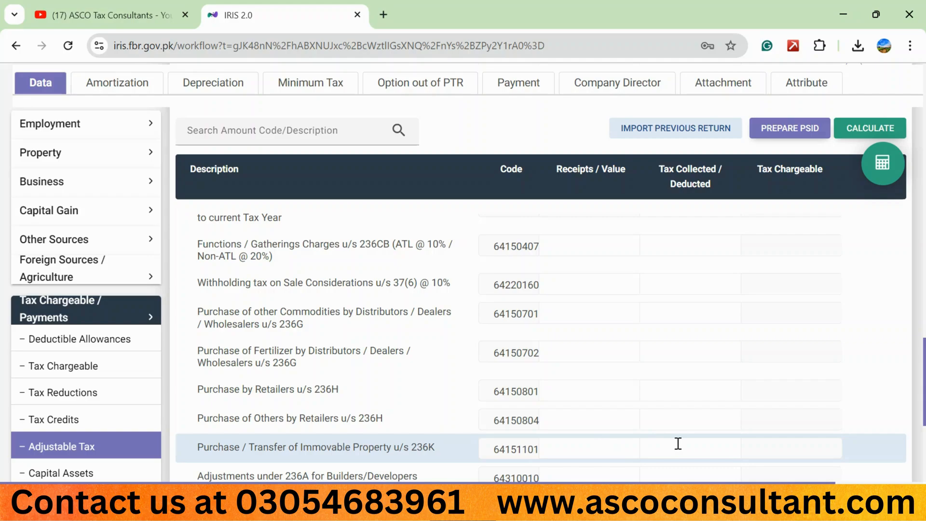
scroll(389, 391, down, 3)
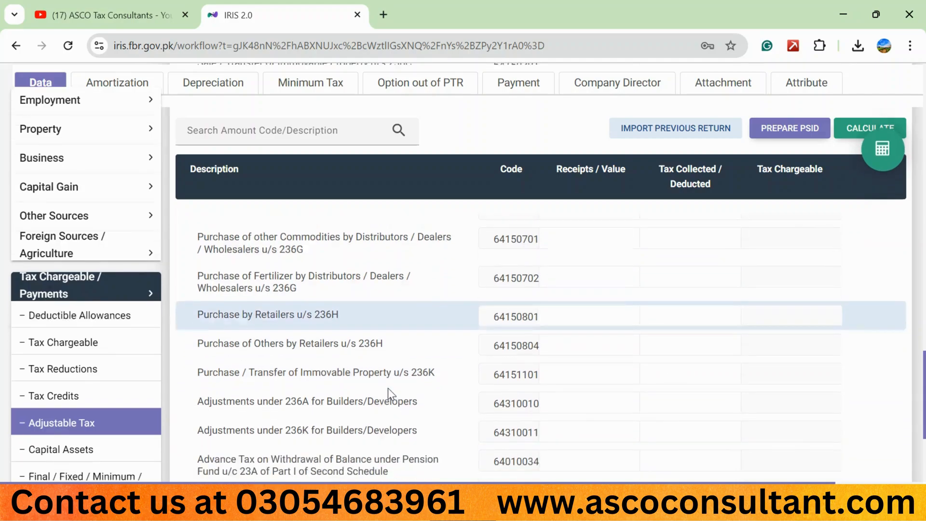
scroll(388, 388, down, 2)
scroll(337, 388, up, 1)
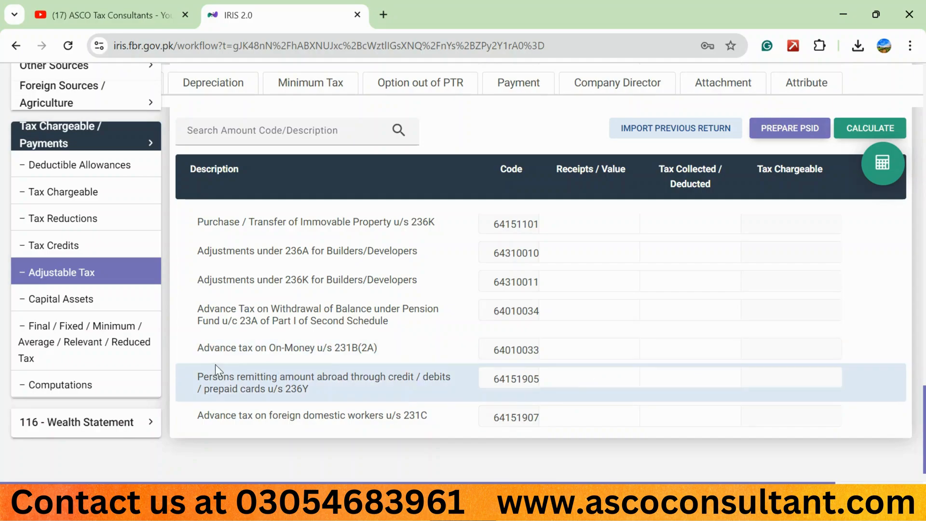
click(118, 385)
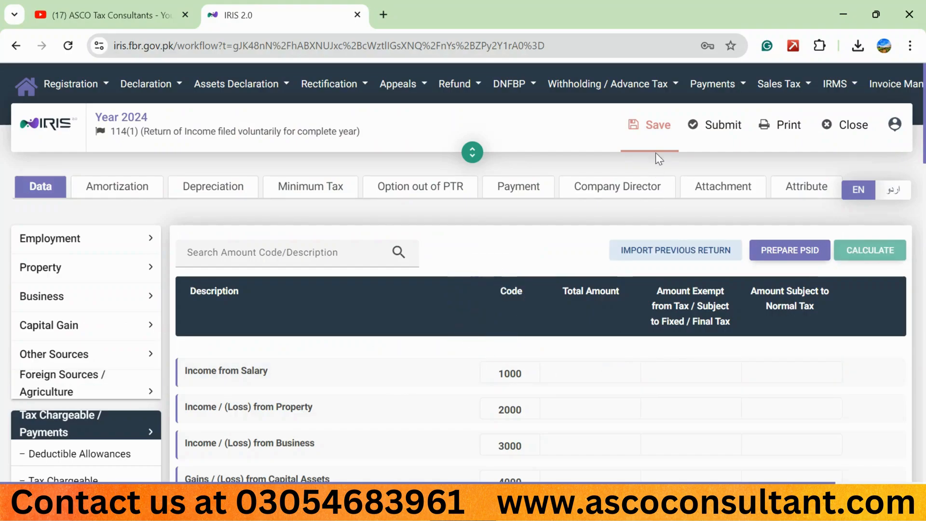
click(654, 139)
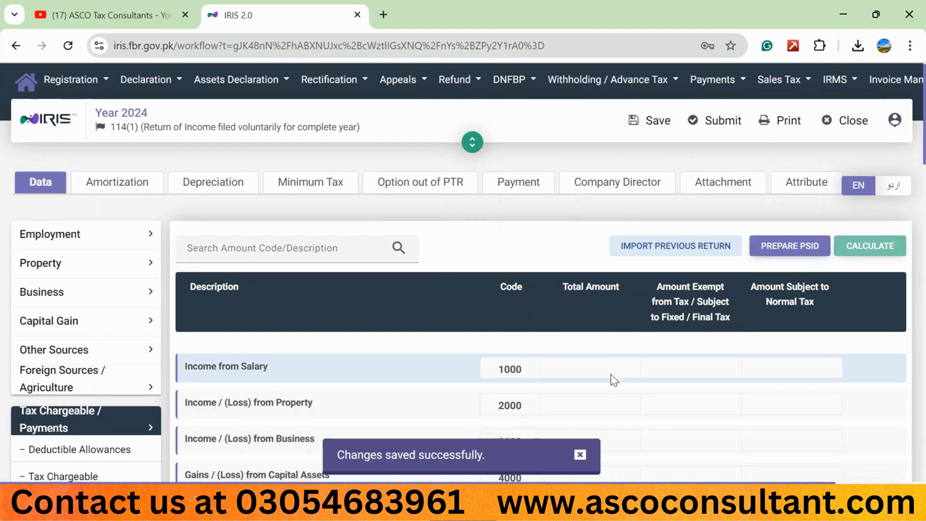
Examine the Computations table from the income heads down to Withholding Income Tax and Refundable Income Tax
scroll(612, 376, down, 10)
scroll(611, 374, up, 8)
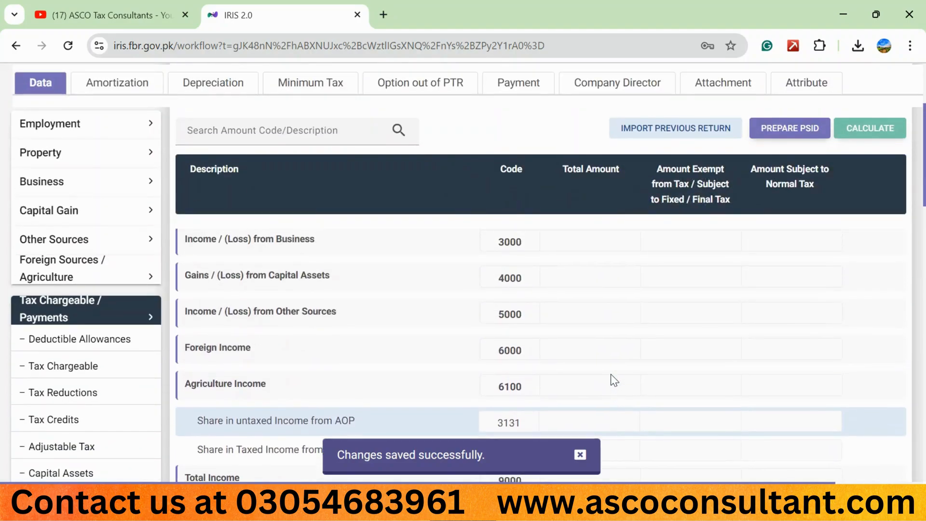
scroll(611, 375, up, 1)
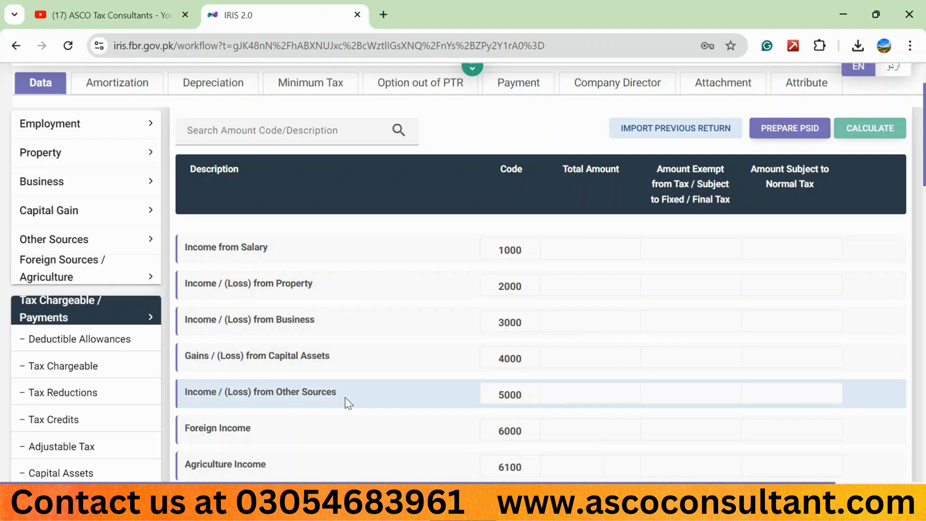
scroll(325, 415, down, 3)
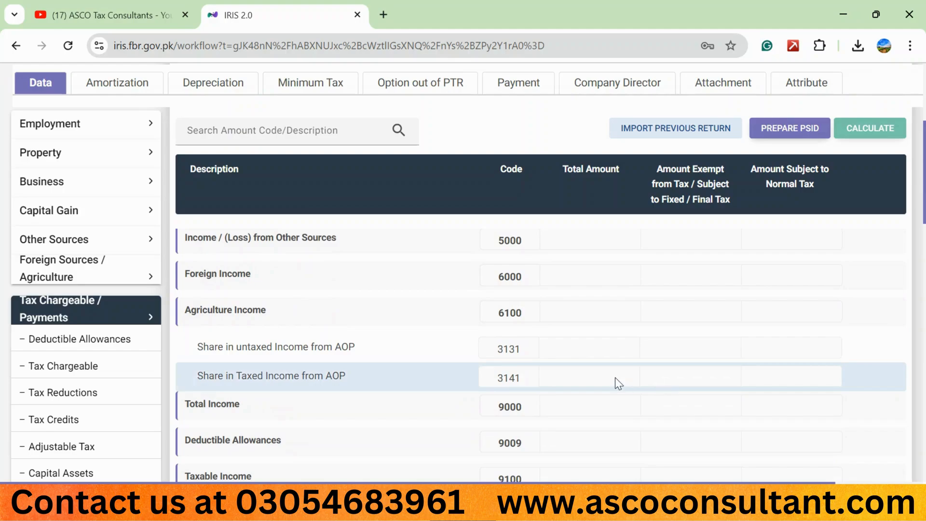
scroll(615, 381, down, 3)
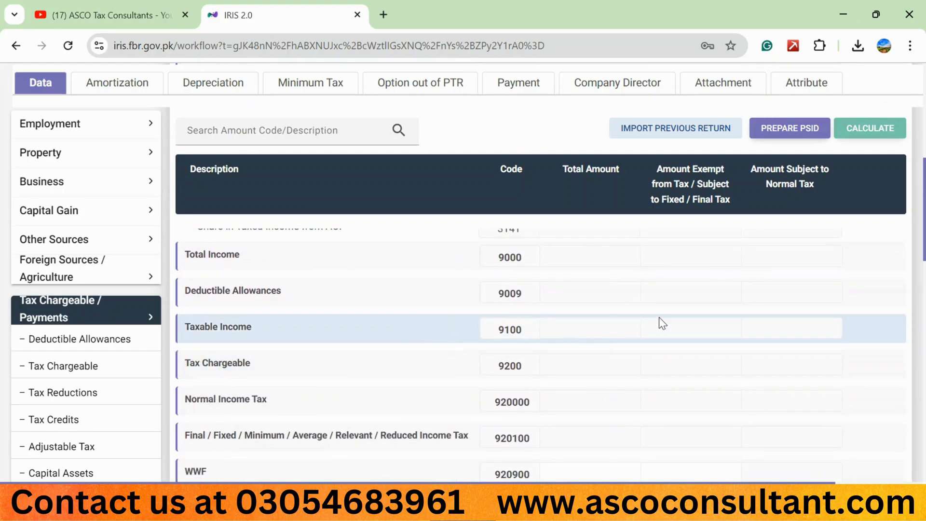
scroll(707, 313, down, 3)
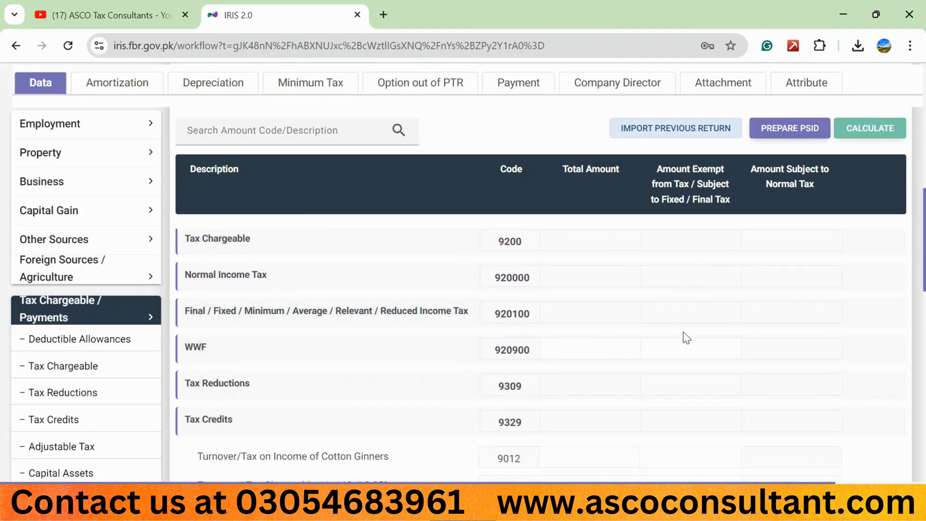
scroll(683, 332, down, 5)
scroll(683, 331, down, 5)
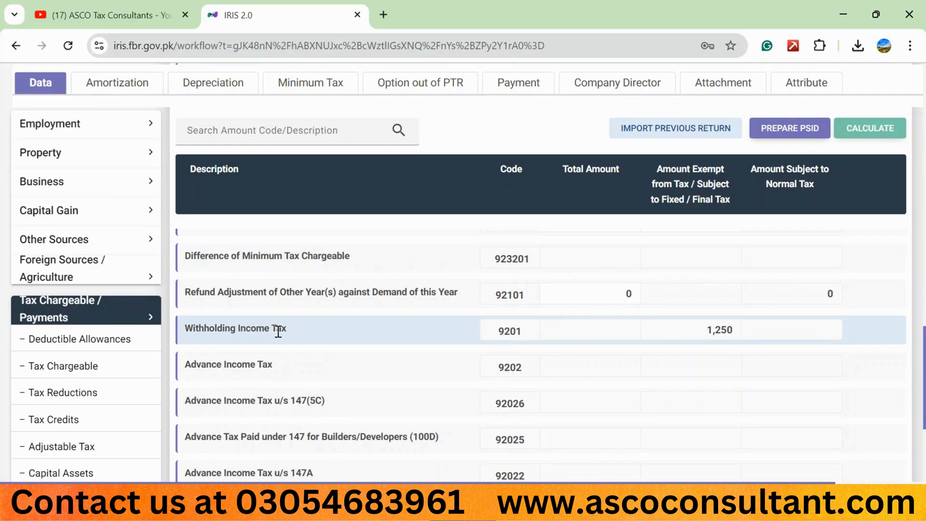
scroll(539, 337, up, 1)
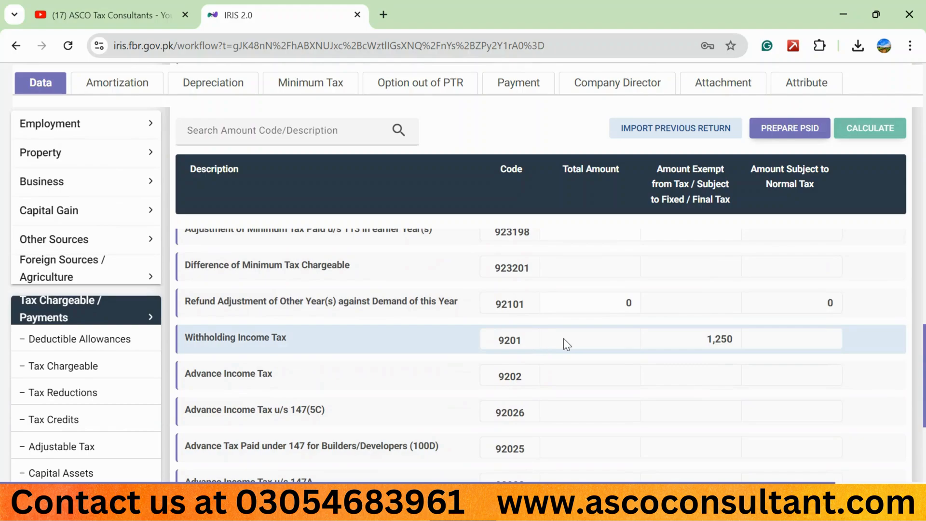
scroll(616, 343, down, 4)
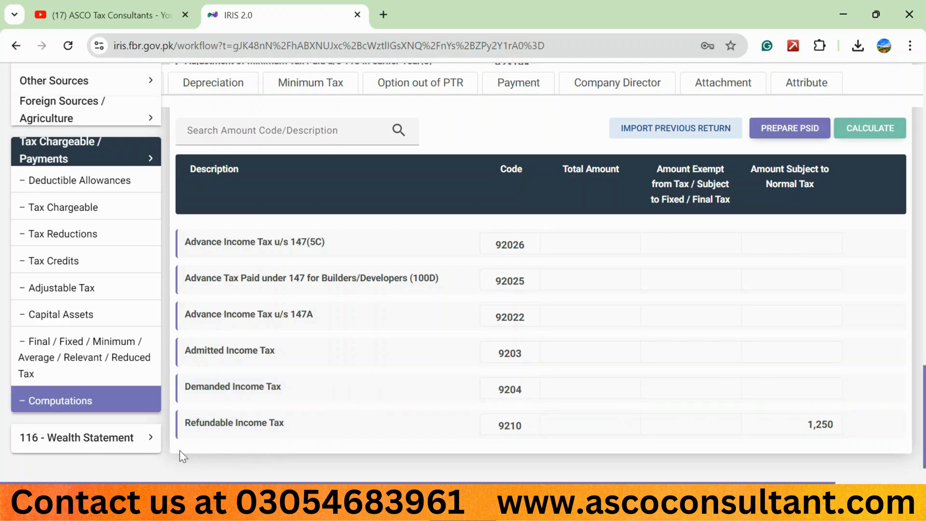
In the Wealth Statement's Personal Expenses, set Other Personal / Household Expenses to 40,000, recalculate, and open Personal Assets / Liabilities
click(137, 439)
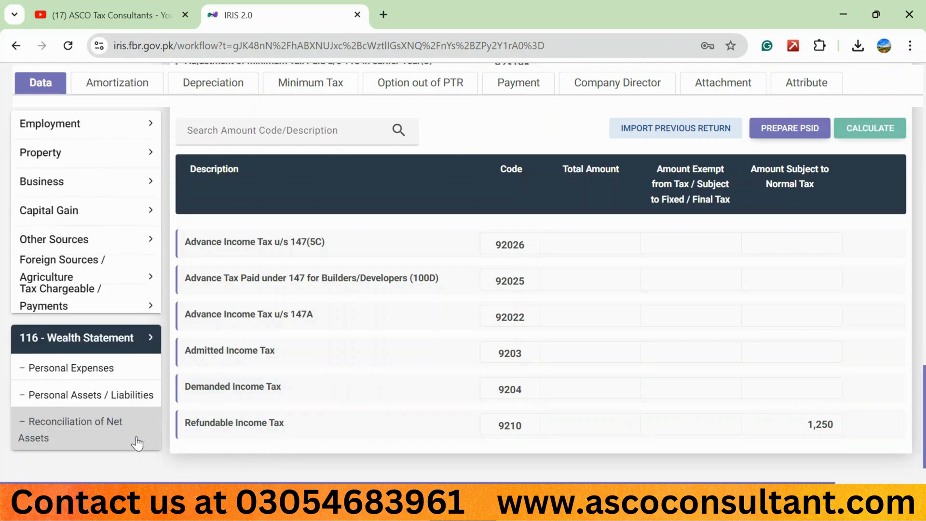
click(106, 369)
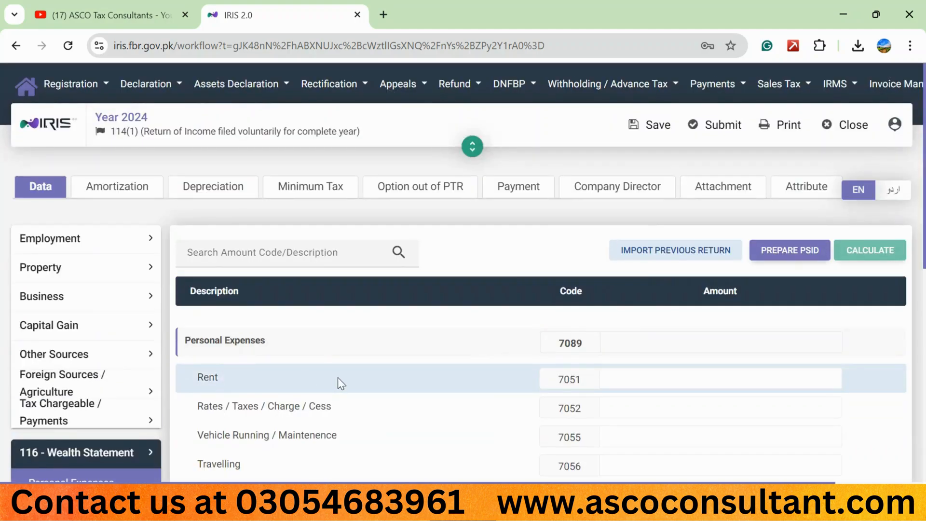
scroll(337, 378, down, 2)
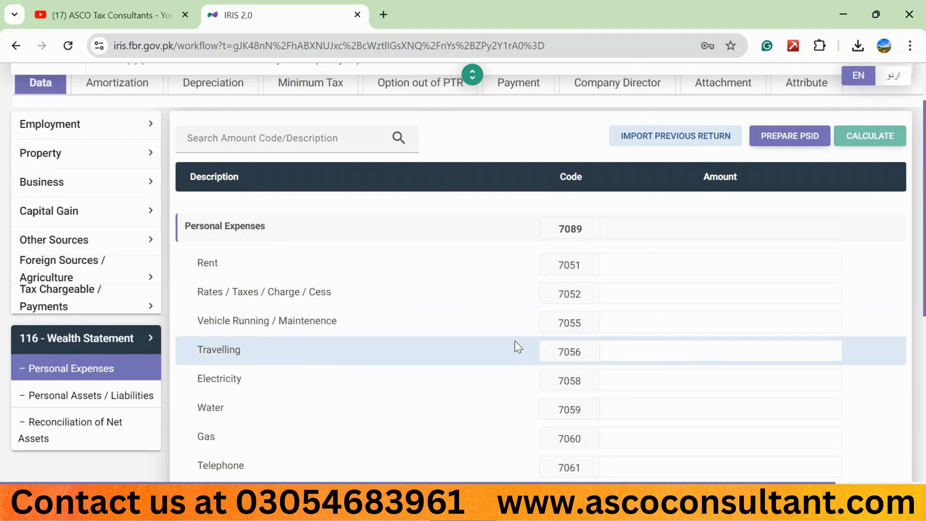
scroll(514, 340, down, 2)
scroll(514, 341, down, 1)
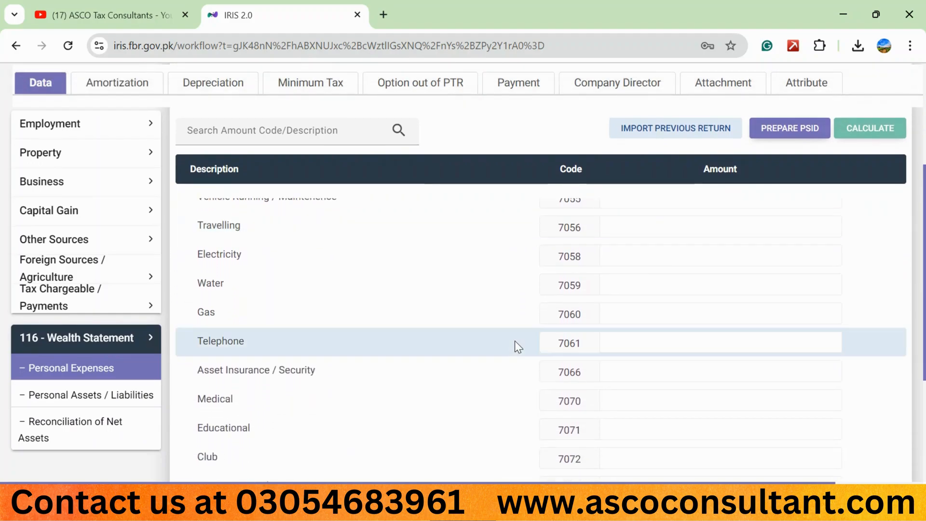
scroll(514, 341, down, 4)
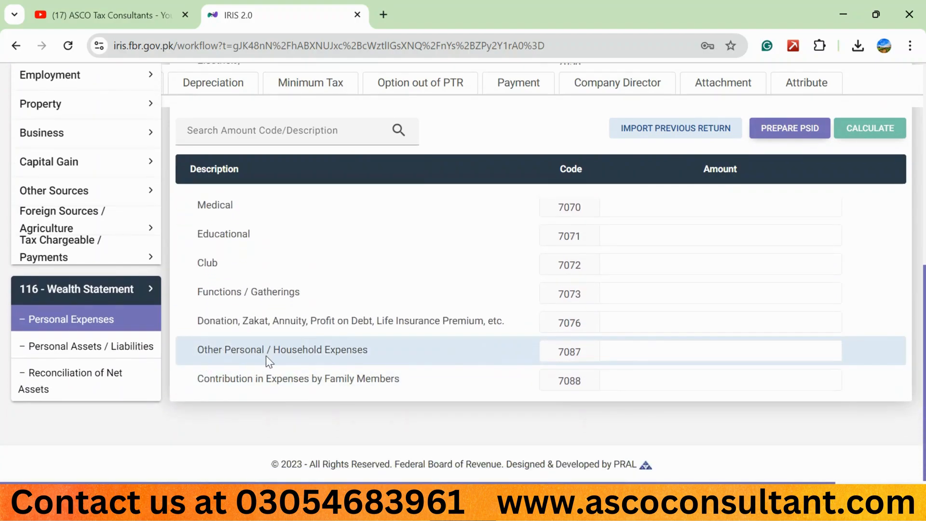
click(653, 350)
text(400000)
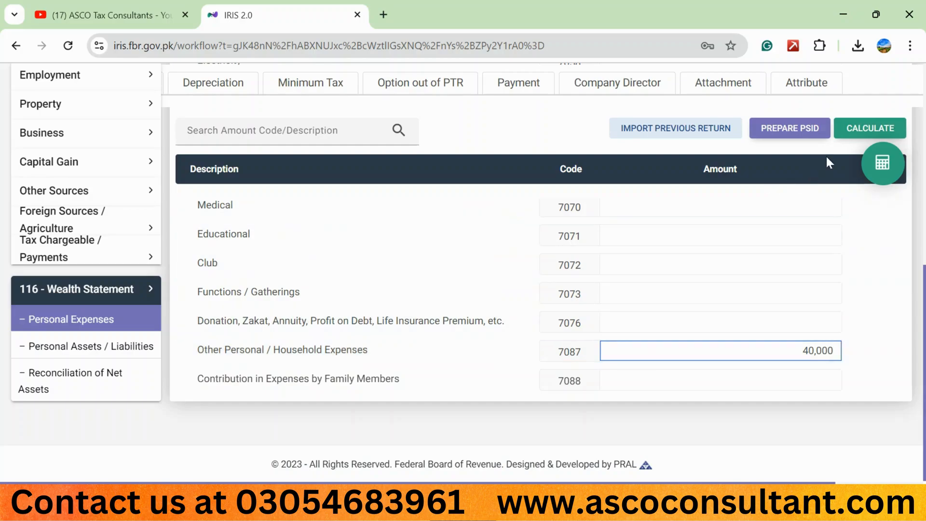
click(855, 129)
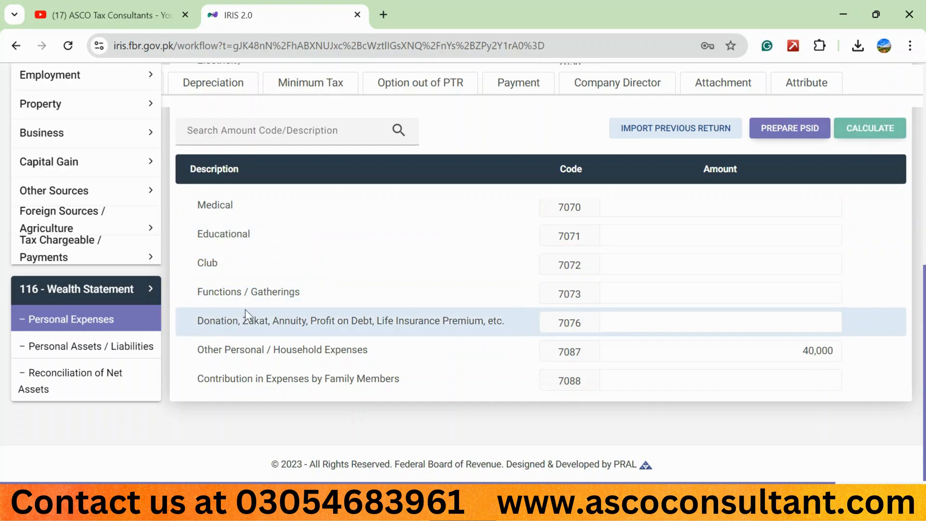
click(148, 353)
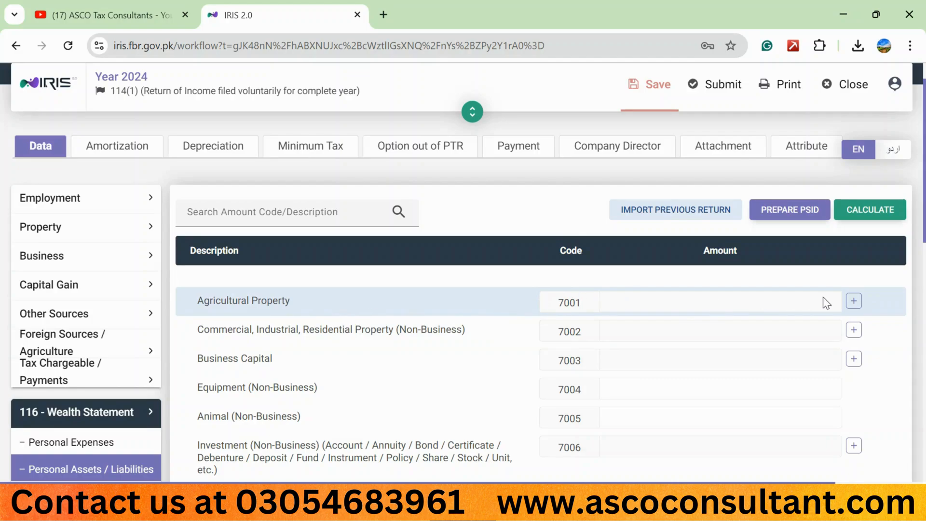
Inspect the blank property entry forms for Agricultural Property and for Commercial, Industrial, Residential Property, dismissing each without an entry
click(854, 304)
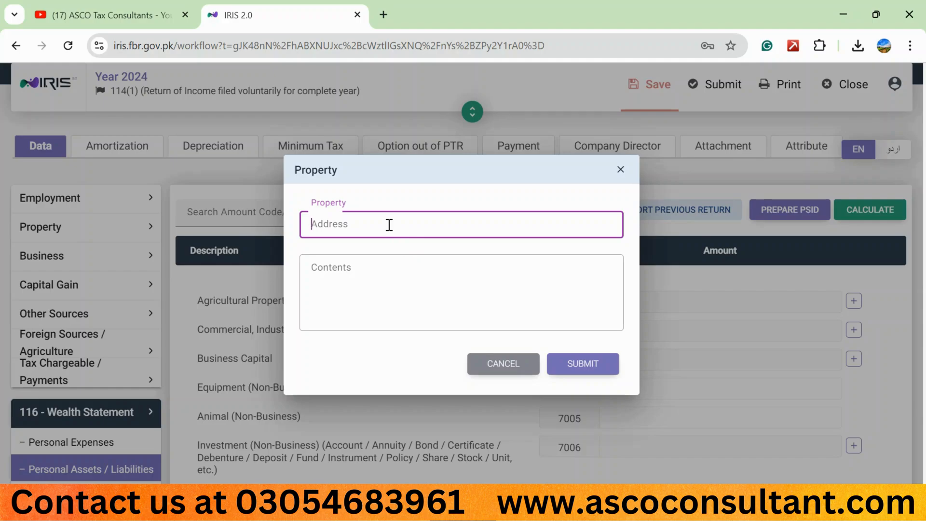
click(351, 266)
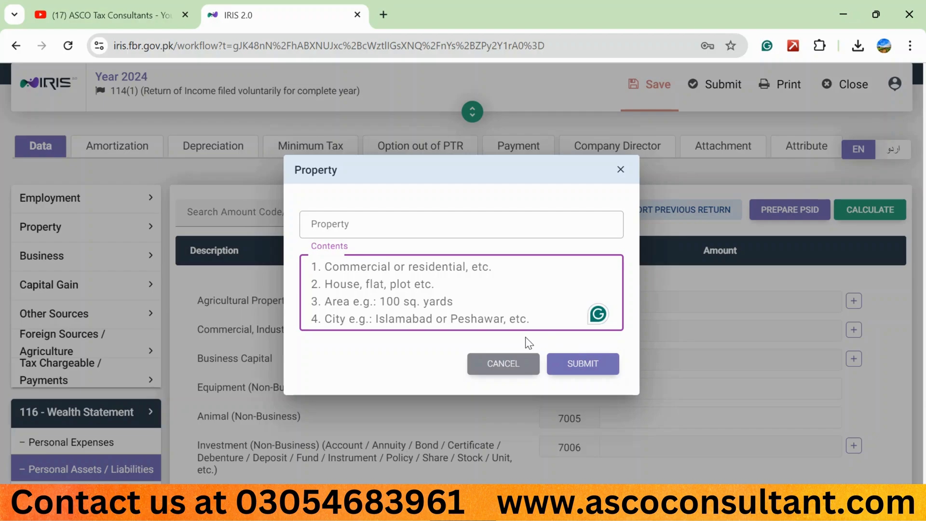
click(511, 366)
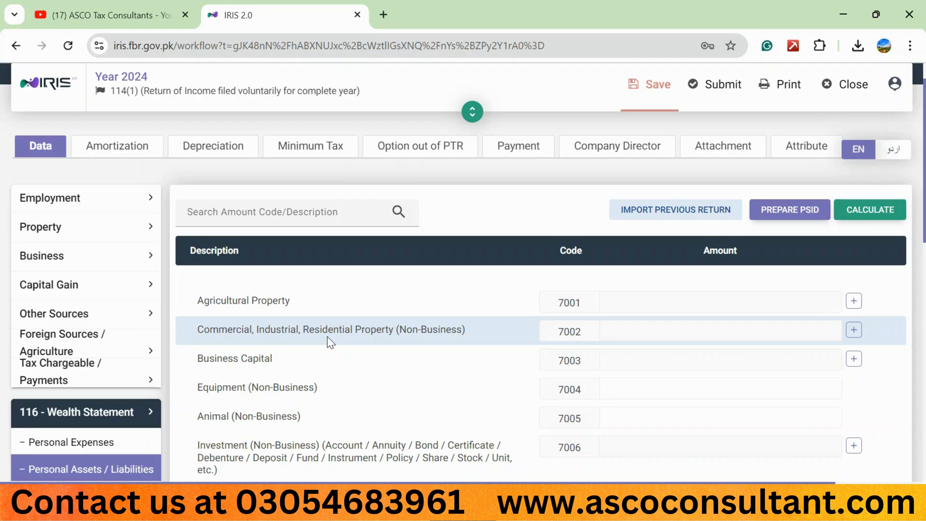
click(855, 331)
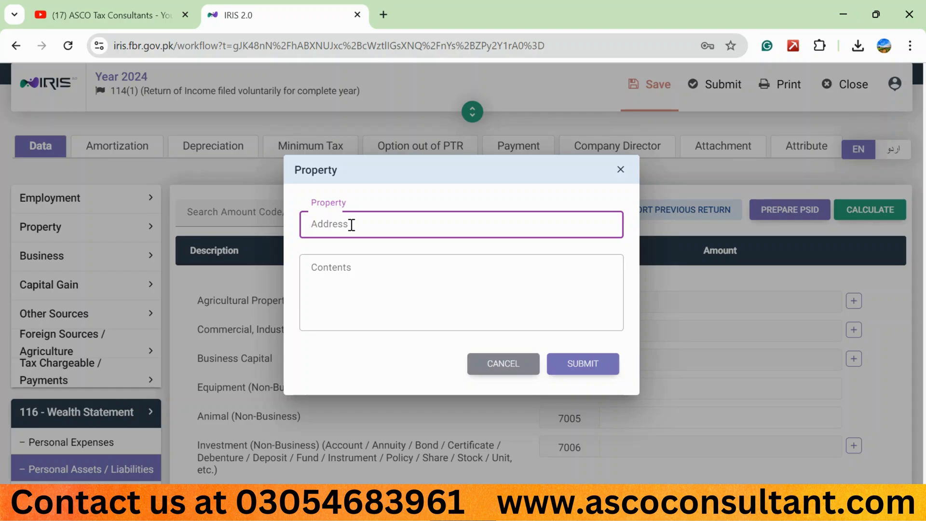
click(332, 268)
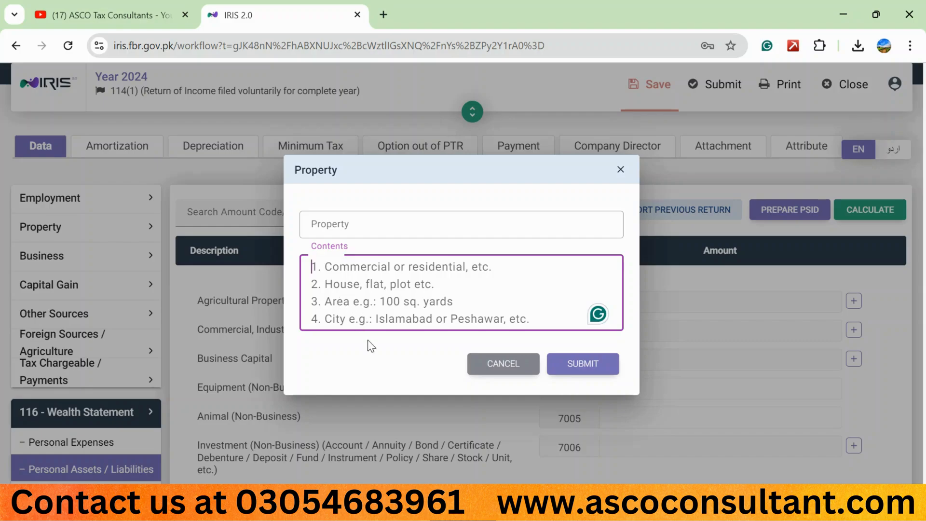
click(504, 365)
Inspect the blank debtor form under Debt (Non-Business) and dismiss it without adding an entry
scroll(435, 356, down, 2)
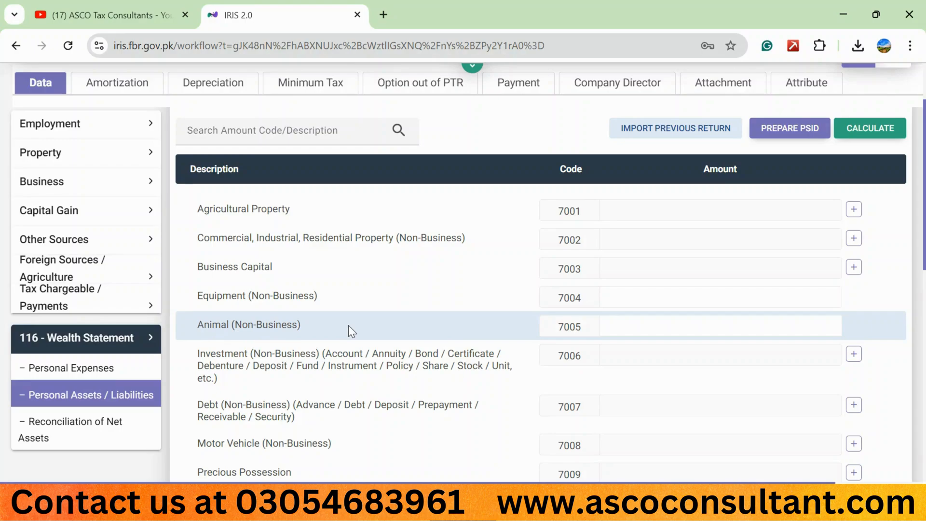
scroll(348, 325, down, 1)
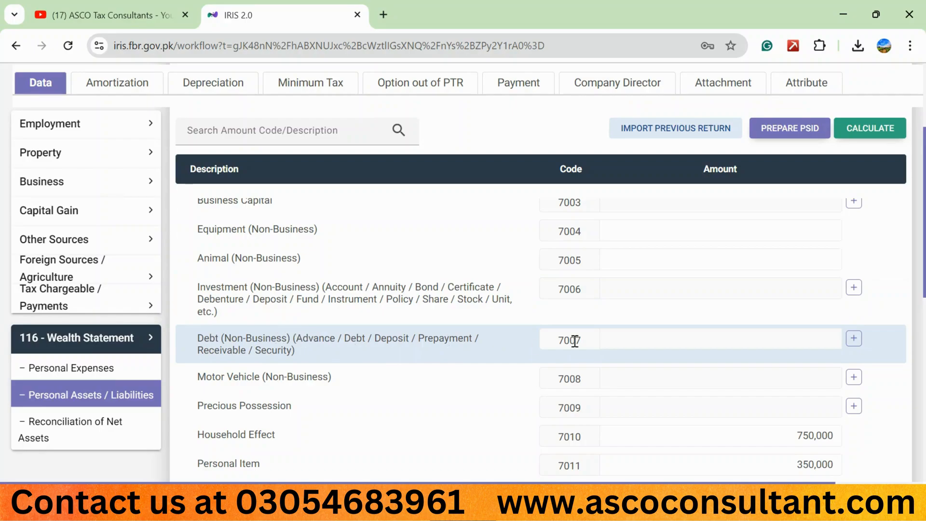
click(854, 340)
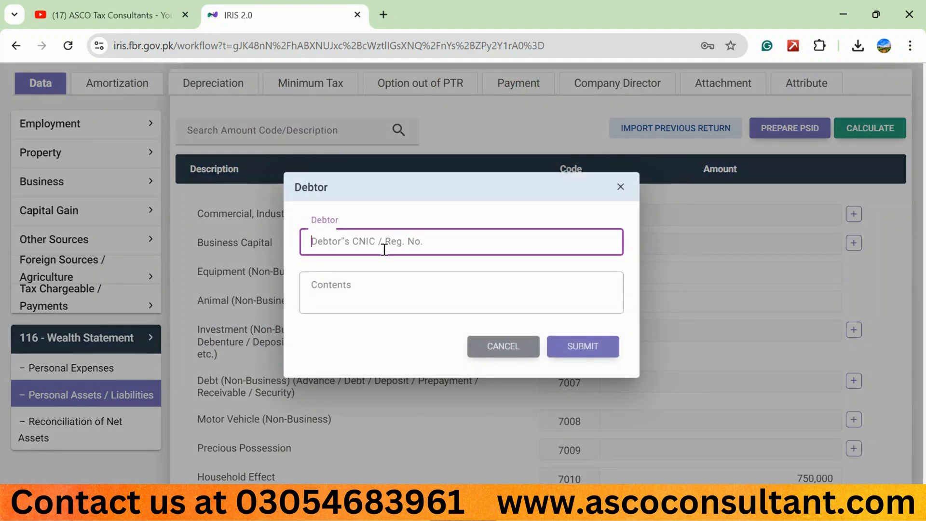
click(335, 284)
click(488, 346)
Inspect the blank vehicle form under Motor Vehicle (Non-Business), including its Contents hints, and dismiss it without an entry
scroll(471, 358, down, 1)
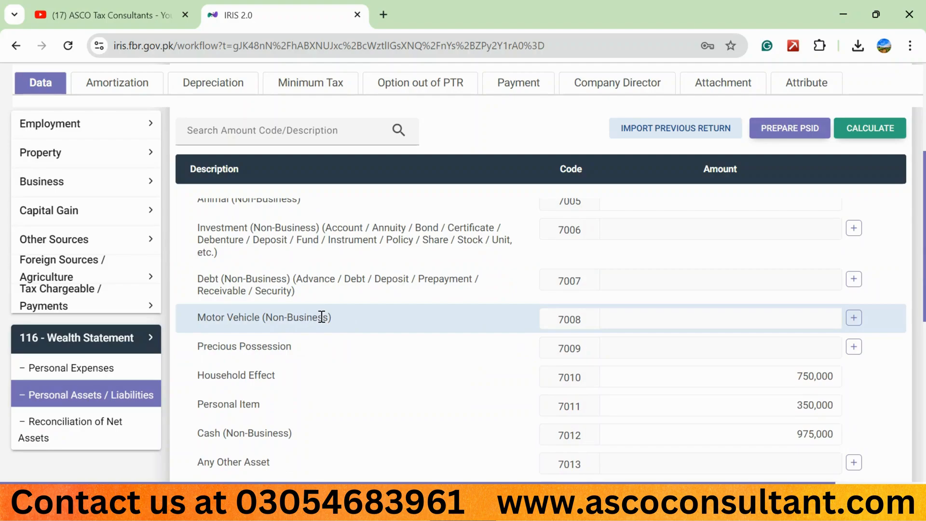
click(855, 318)
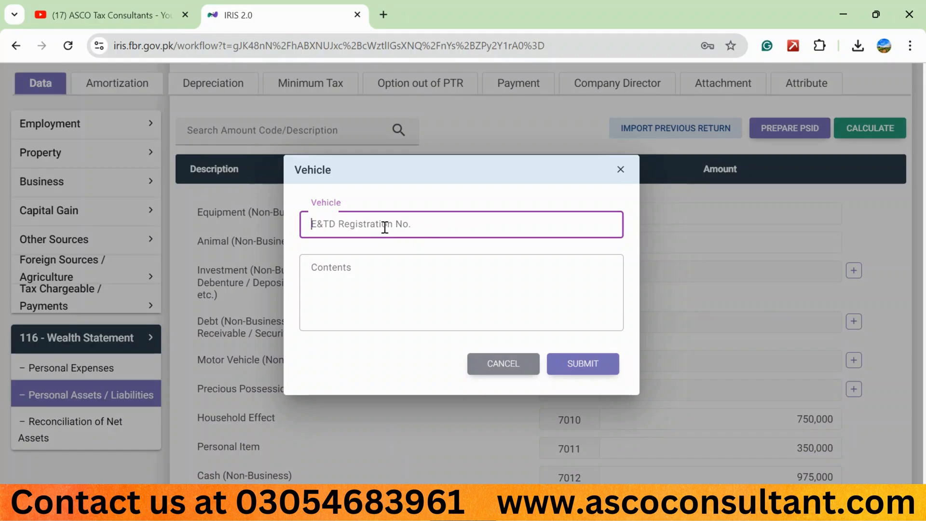
click(362, 265)
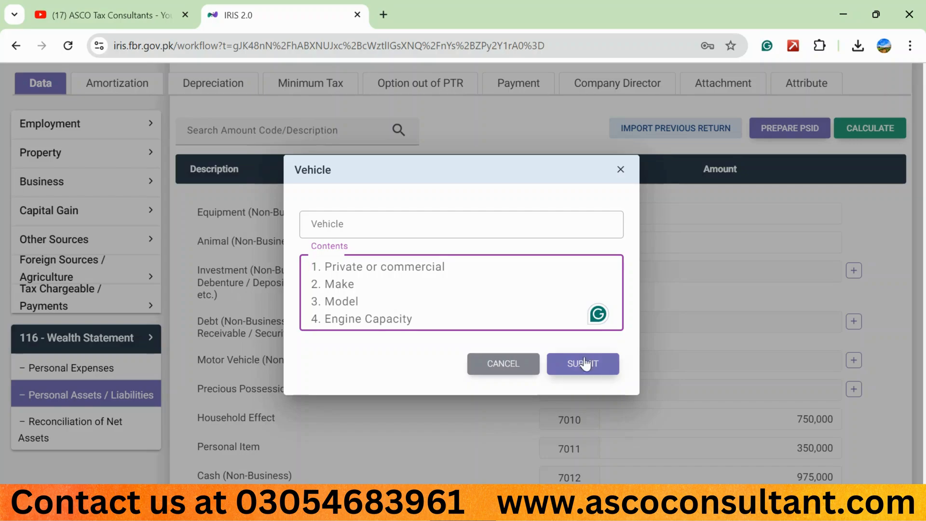
click(504, 363)
Inspect the nature-of-asset and Contents fields of the blank Precious Possession form and dismiss it without an entry
scroll(506, 364, down, 2)
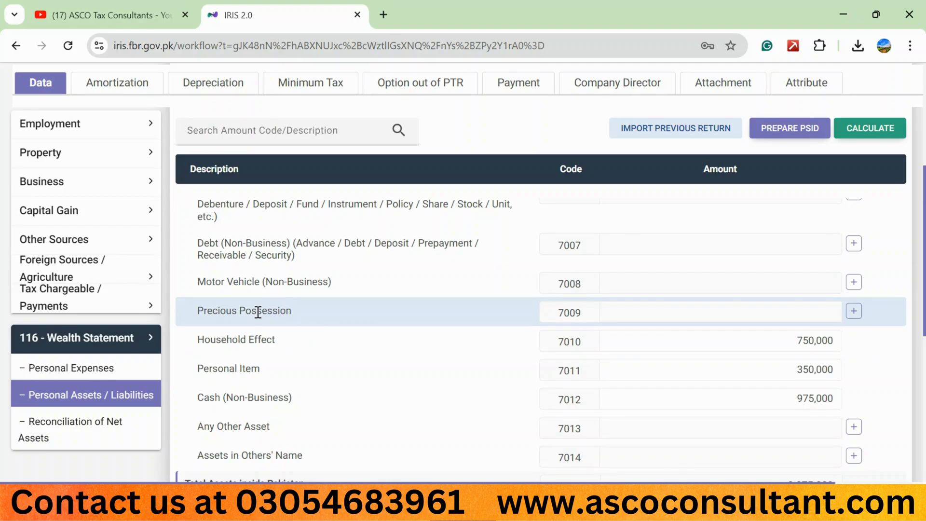
click(854, 311)
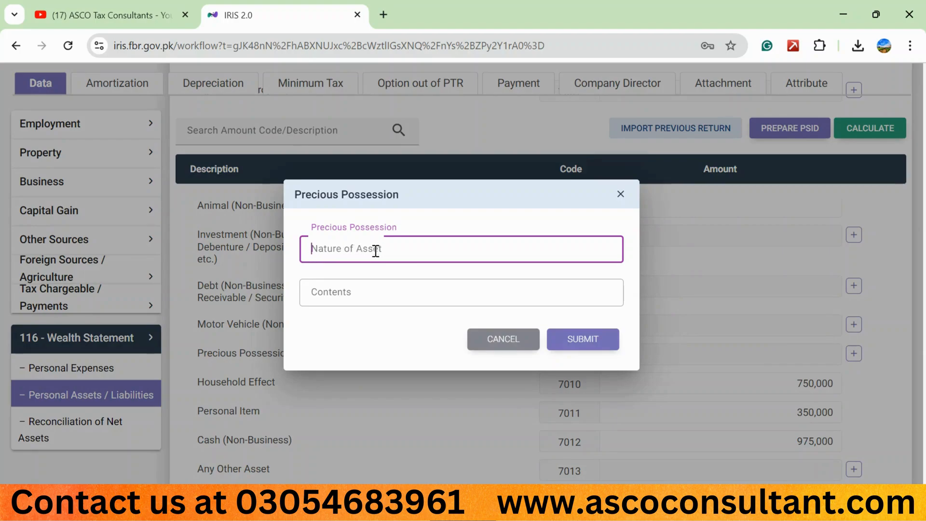
click(338, 277)
click(340, 293)
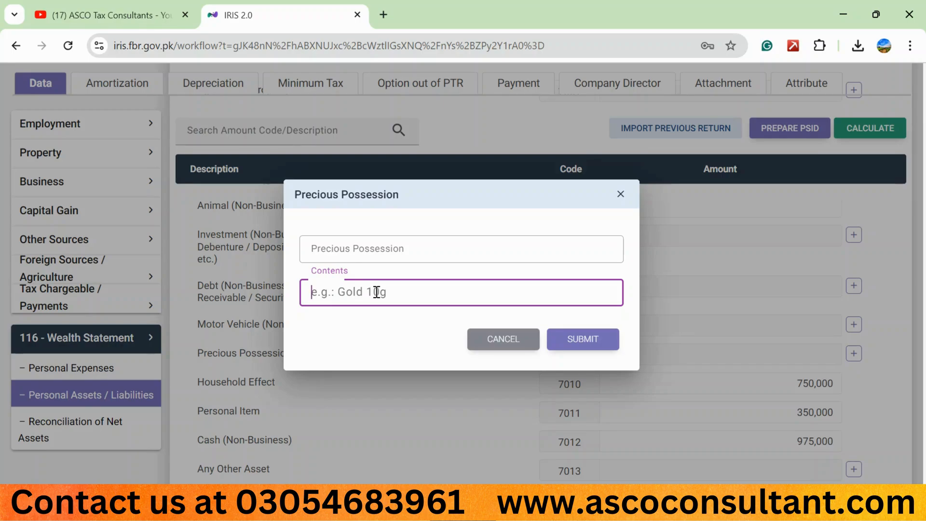
click(501, 340)
Set the Household Effect amount to 700,000 and recalculate the wealth statement
scroll(501, 338, down, 2)
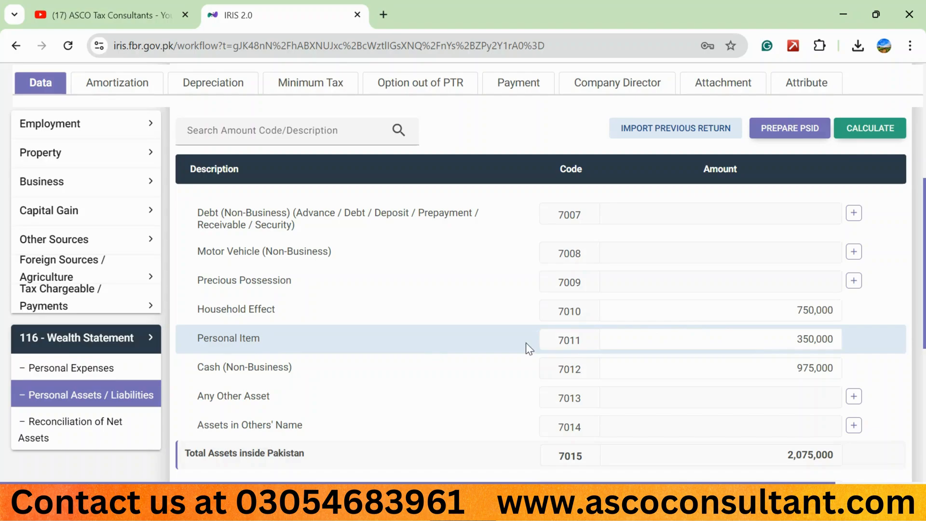
click(753, 312)
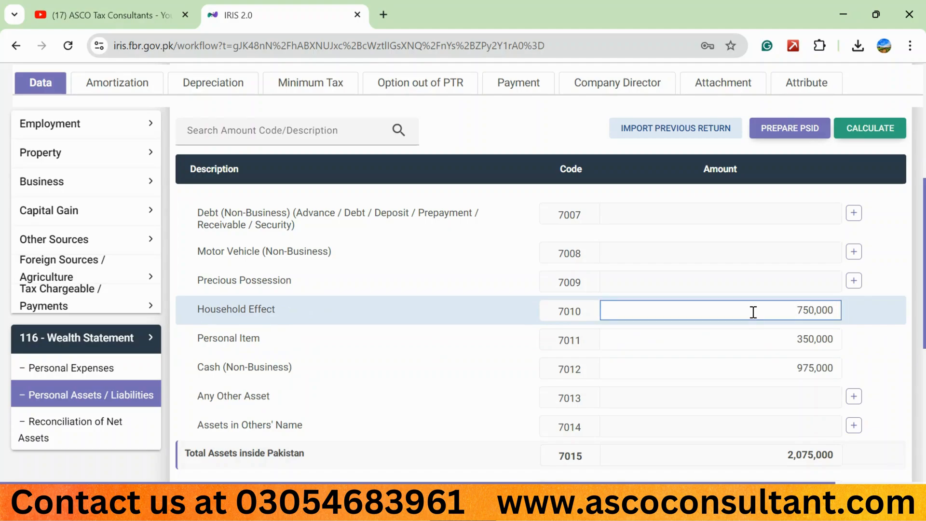
key(shift+Right)
key(Right)
key(shift+Right)
text(0)
click(878, 132)
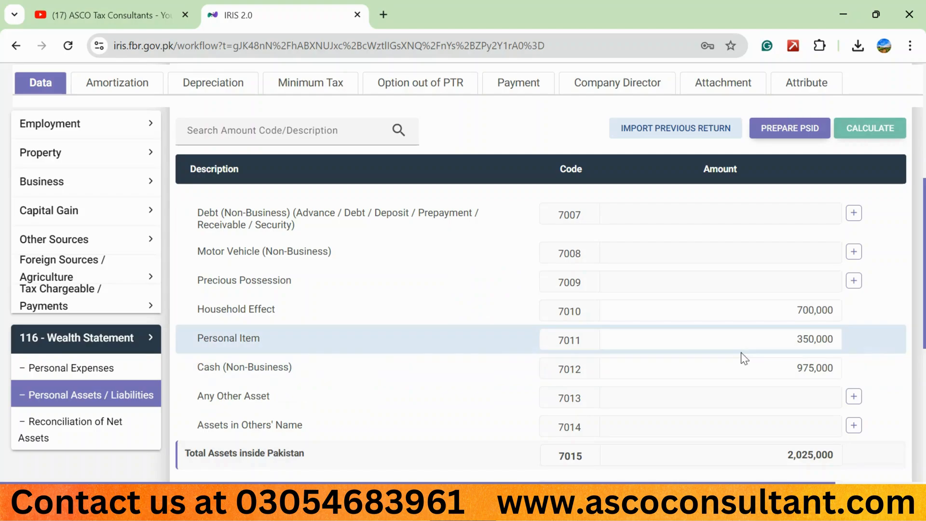
Enter 350,000 as the Personal Item amount in Personal Assets / Liabilities
click(761, 340)
double_click(763, 340)
text(3)
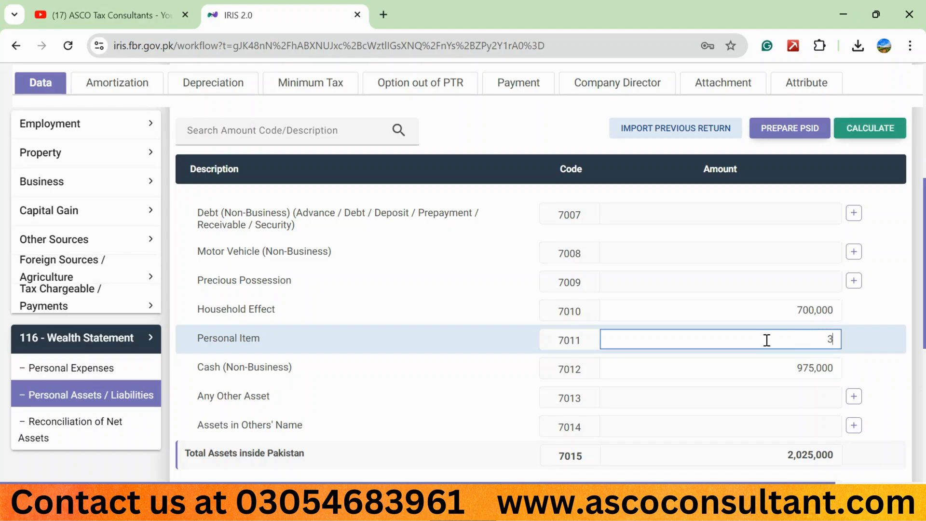
text(50,000)
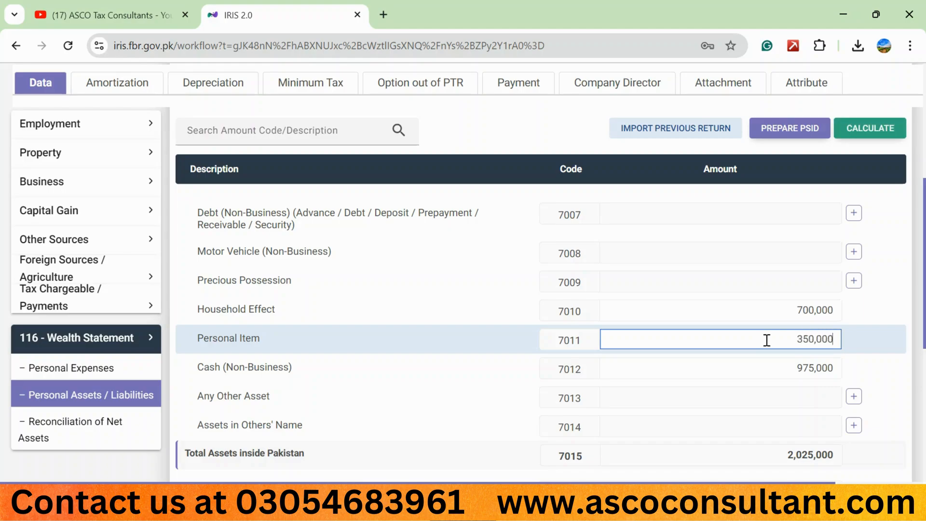
Recalculate the wealth statement and review the remaining Personal Assets / Liabilities rows through to Credit (Non-Business)
click(884, 129)
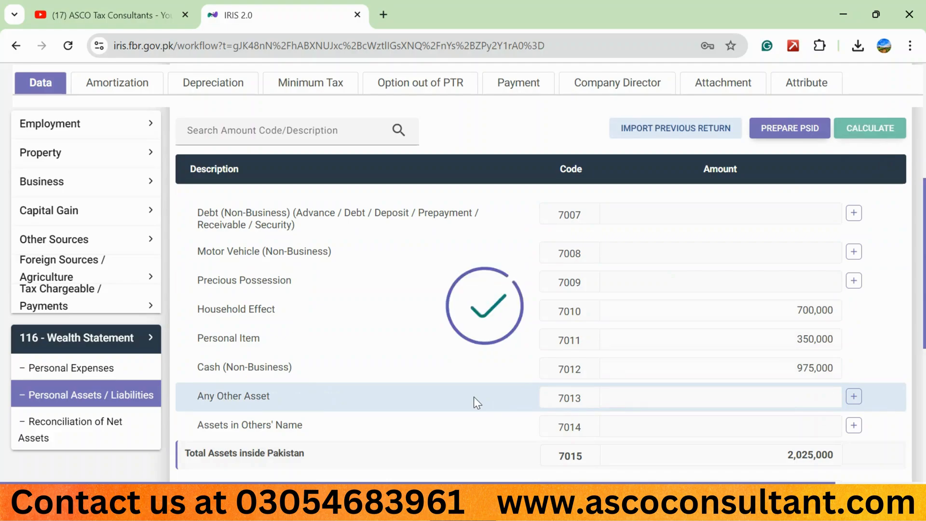
scroll(473, 397, down, 1)
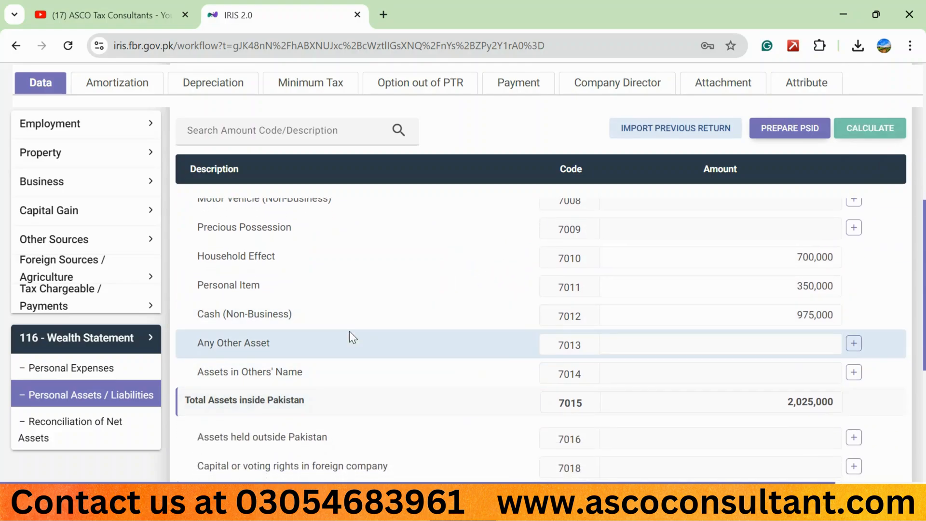
scroll(348, 341, up, 4)
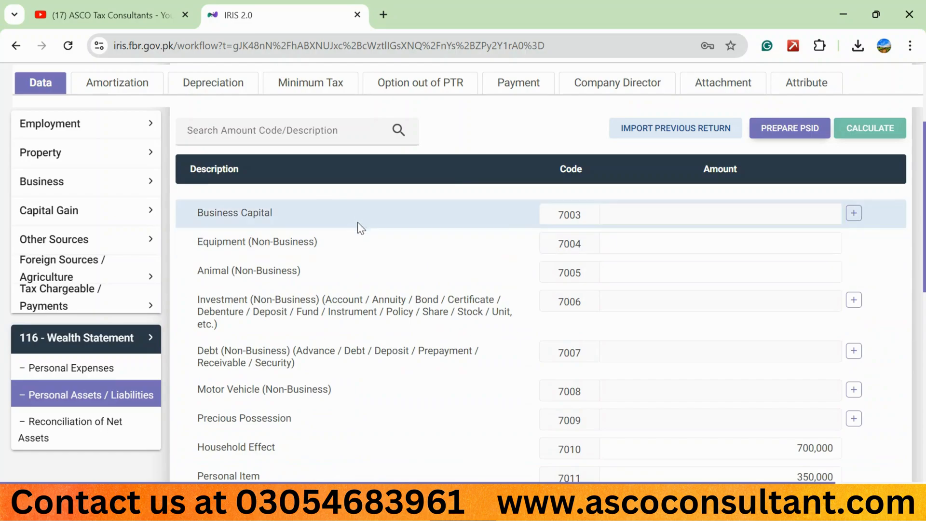
scroll(304, 271, down, 3)
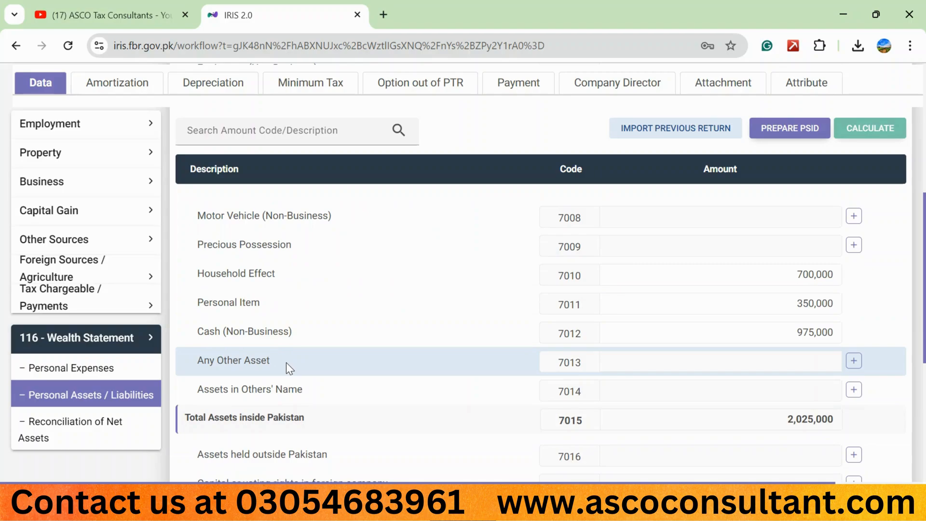
scroll(258, 343, down, 1)
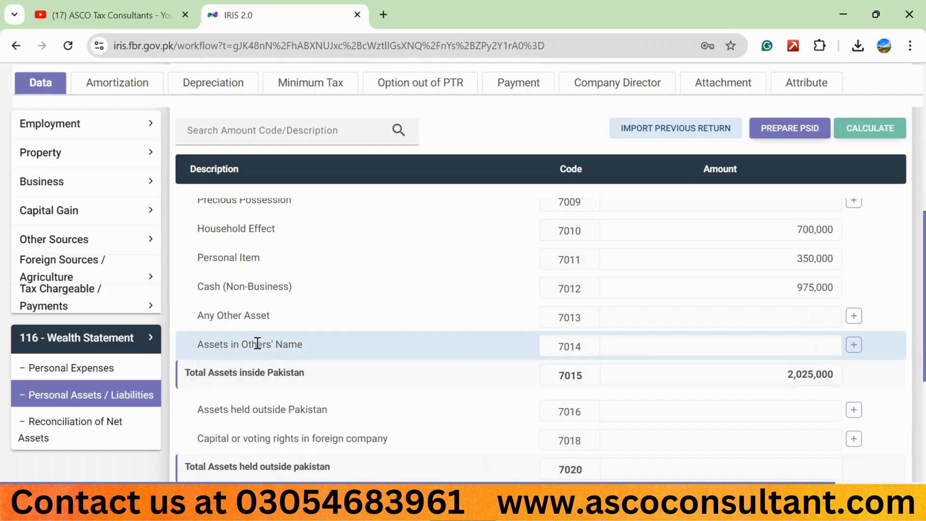
scroll(258, 343, down, 2)
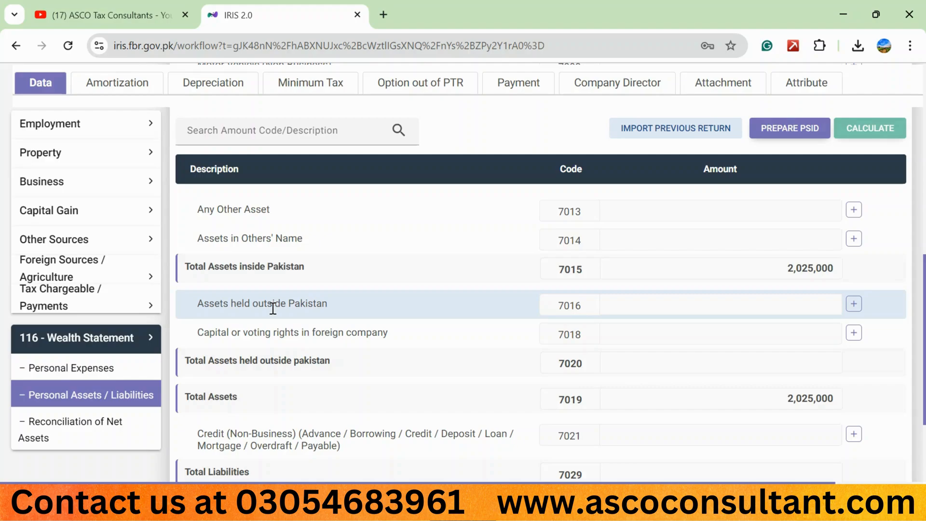
scroll(272, 309, down, 2)
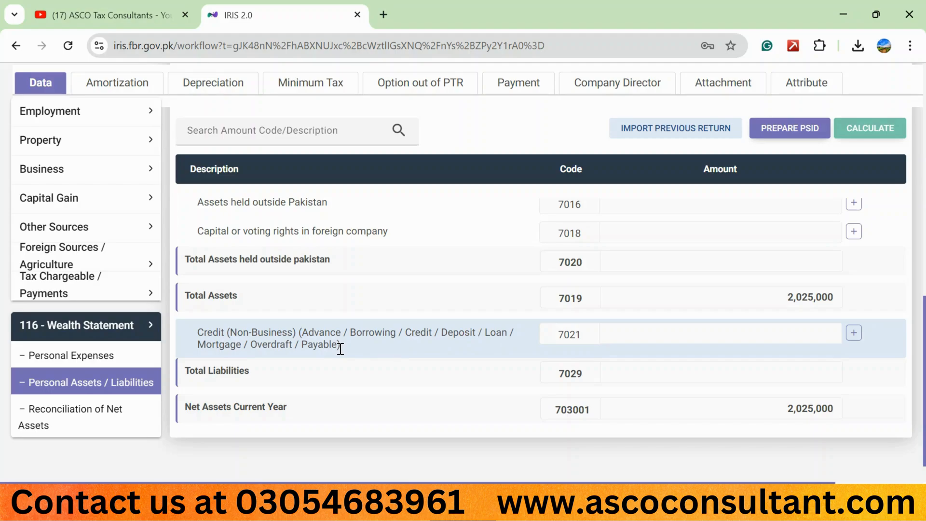
Inspect the Creditor and Contents fields of the blank Credit (Non-Business) form and dismiss it without an entry
click(853, 335)
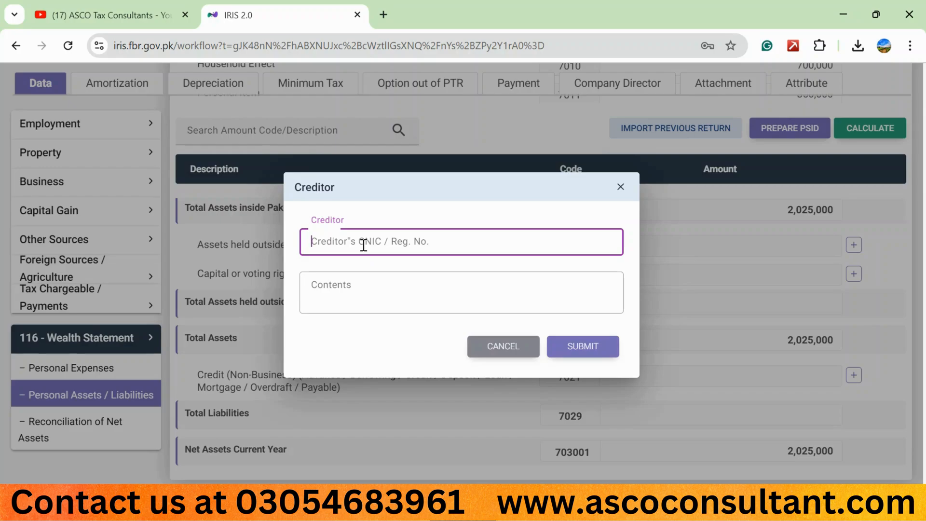
click(341, 289)
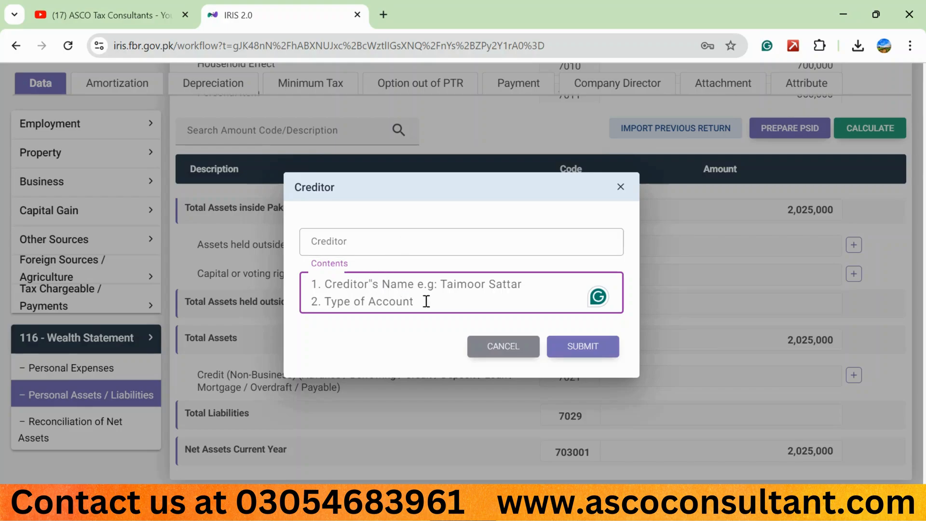
click(502, 345)
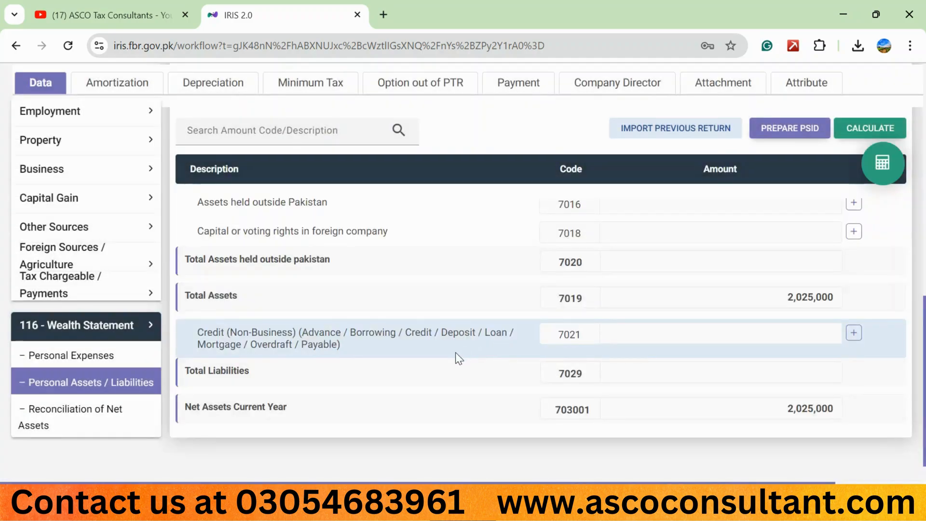
Recalculate the wealth statement and open Reconciliation of Net Assets to review the current and previous years' net assets
click(856, 129)
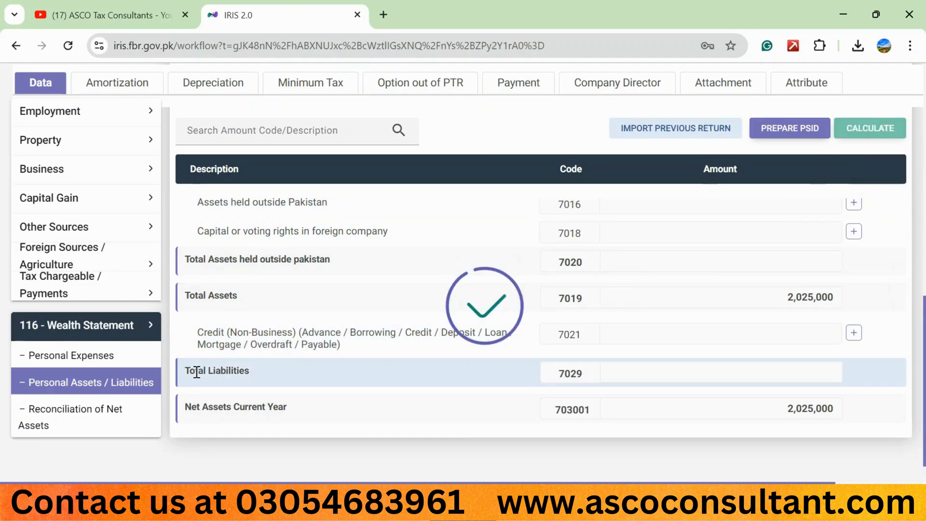
click(111, 414)
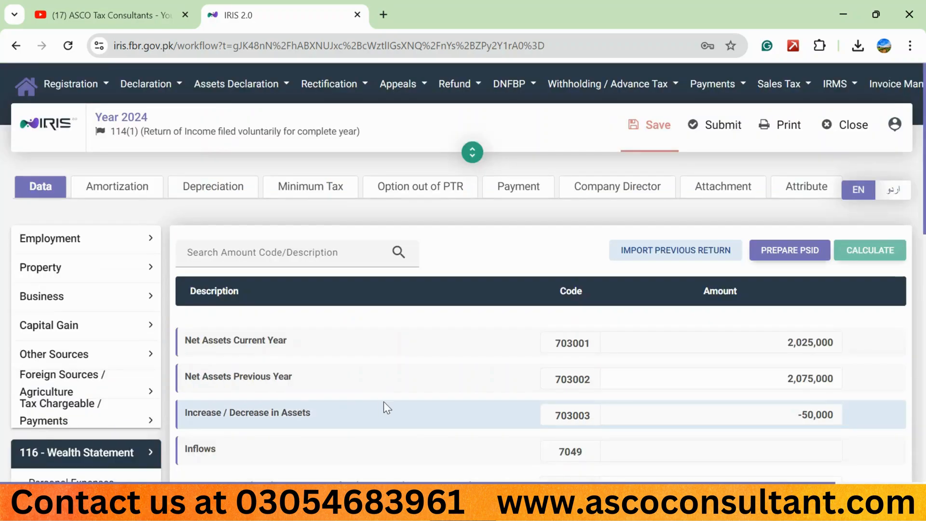
scroll(384, 401, down, 1)
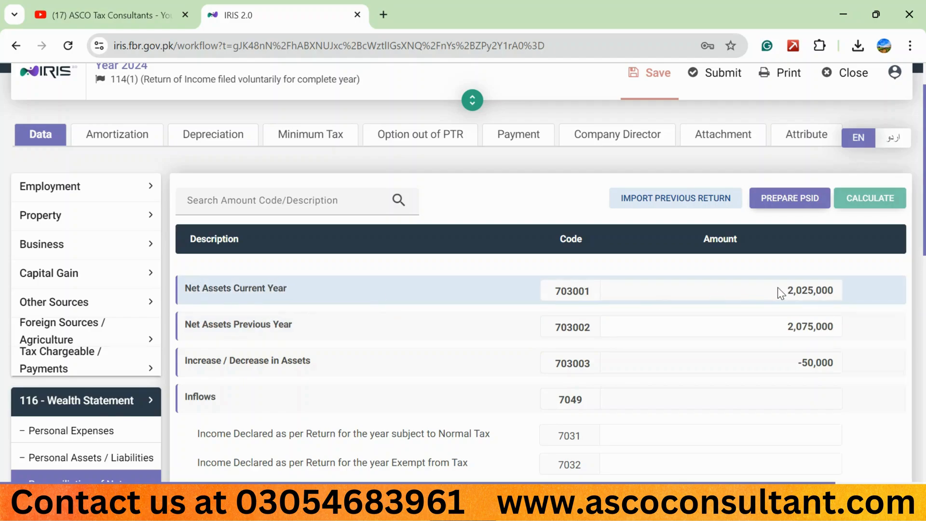
scroll(223, 276, down, 2)
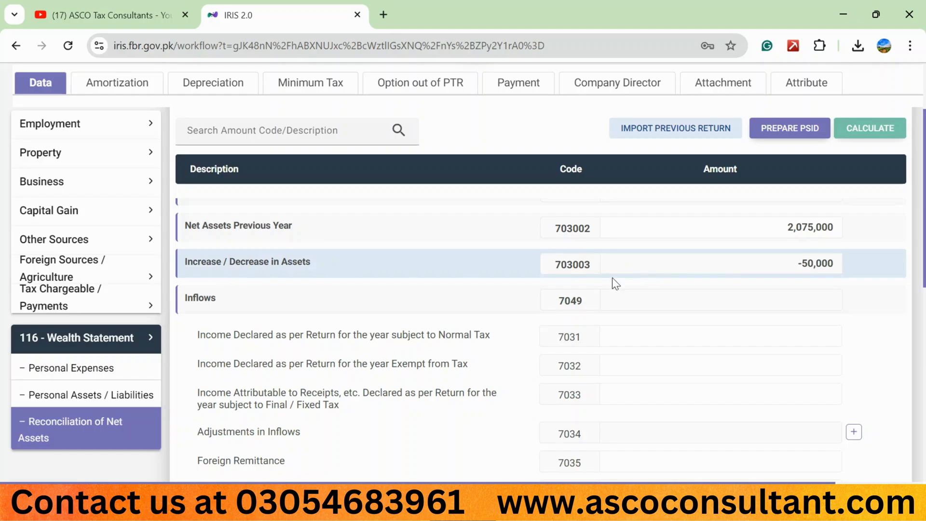
scroll(490, 289, down, 1)
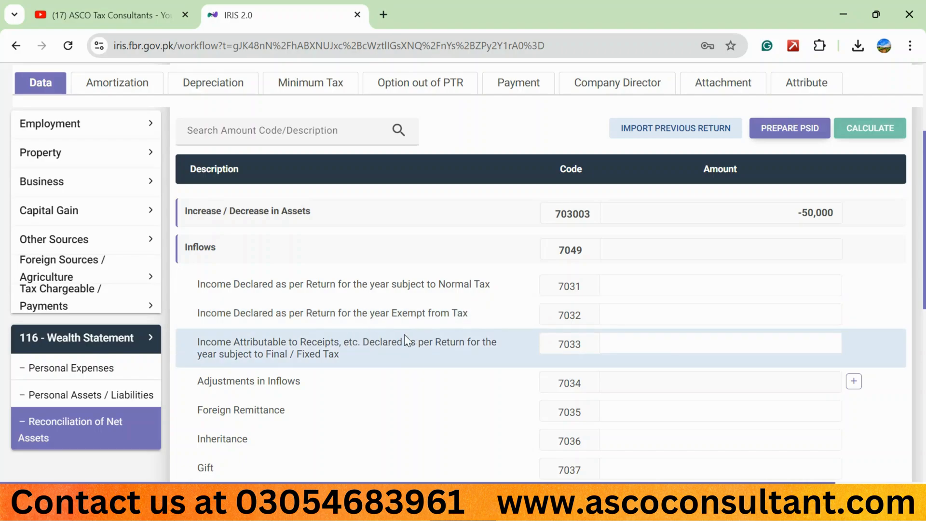
Examine the reconciliation's inflow rows, including declared income, foreign remittance, inheritance, gift and gain on disposal of assets, without entering amounts
scroll(482, 336, down, 1)
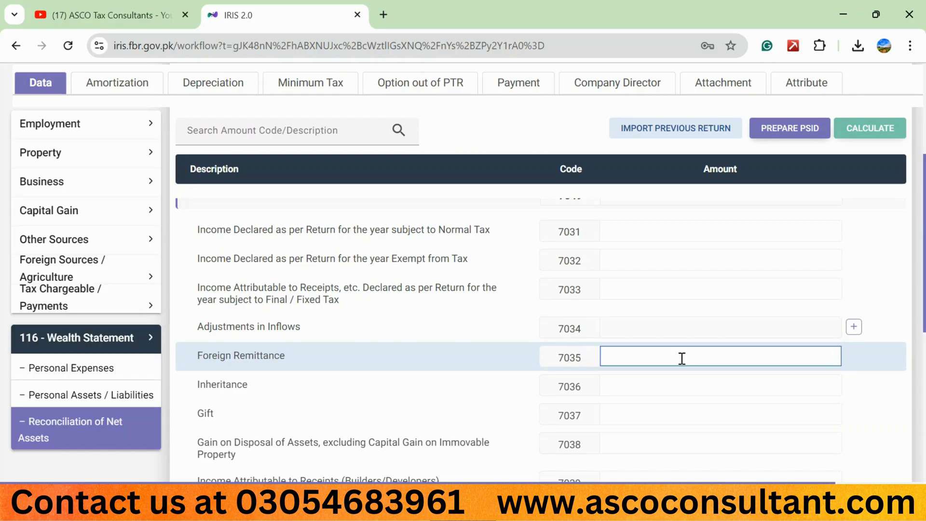
click(478, 384)
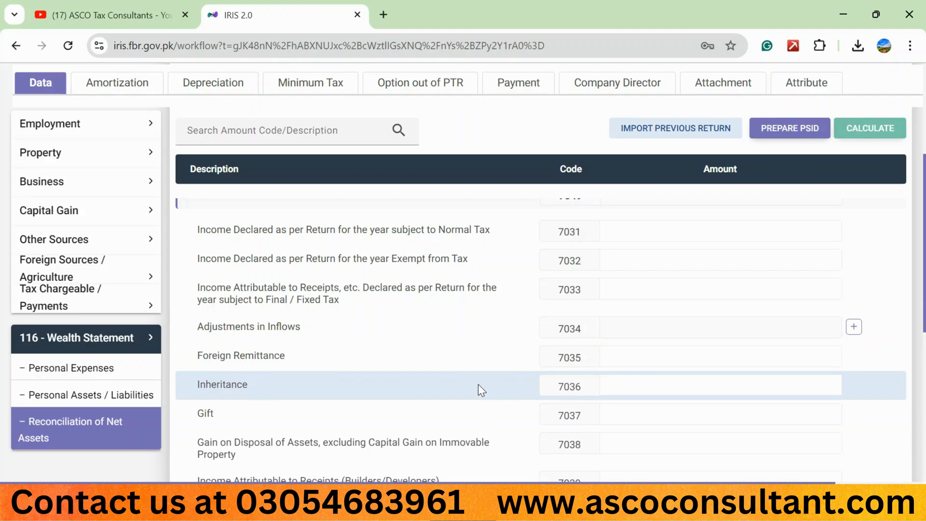
scroll(478, 384, down, 1)
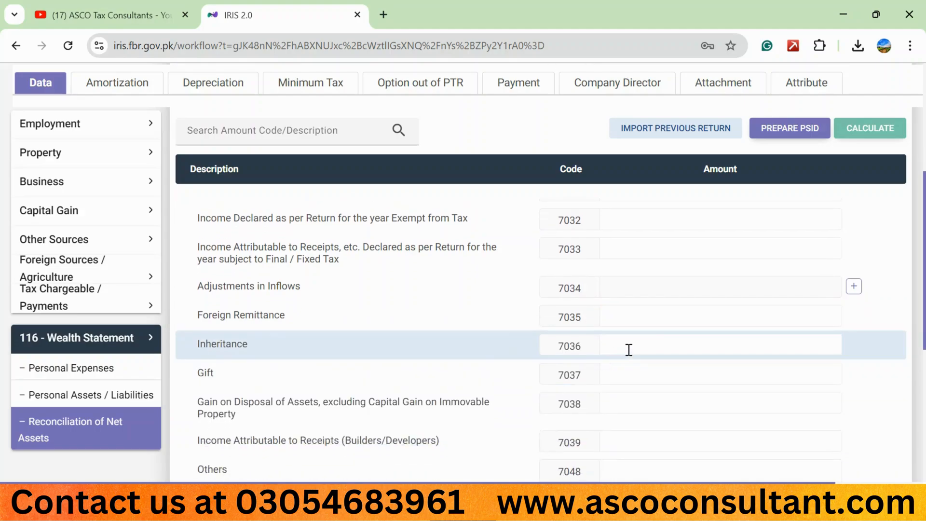
click(629, 350)
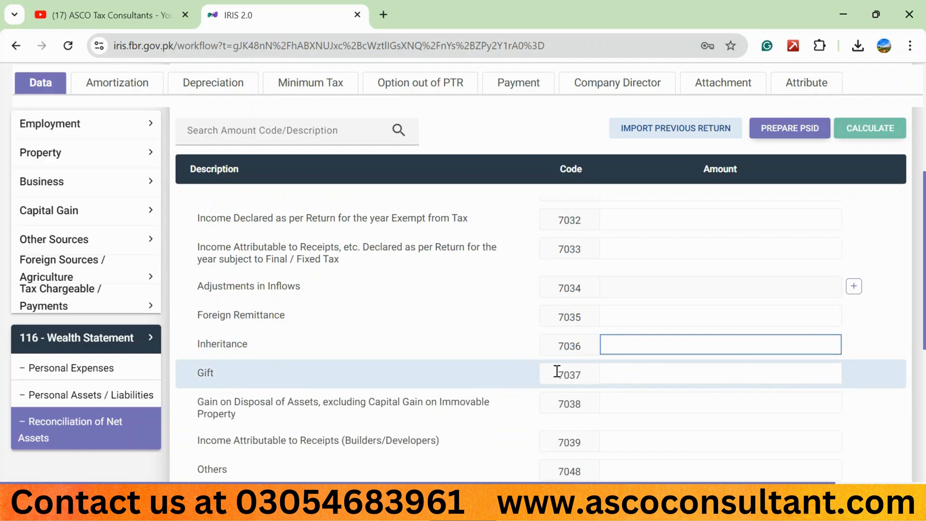
click(392, 372)
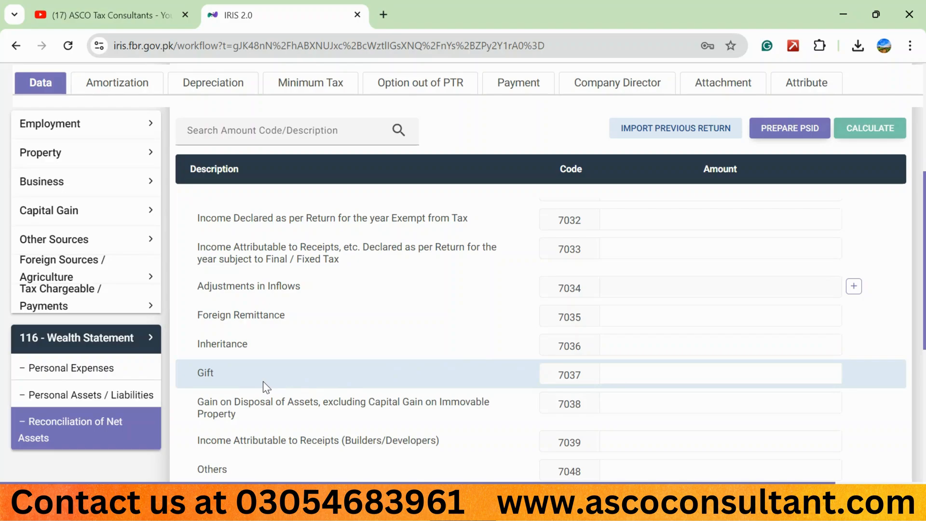
click(705, 381)
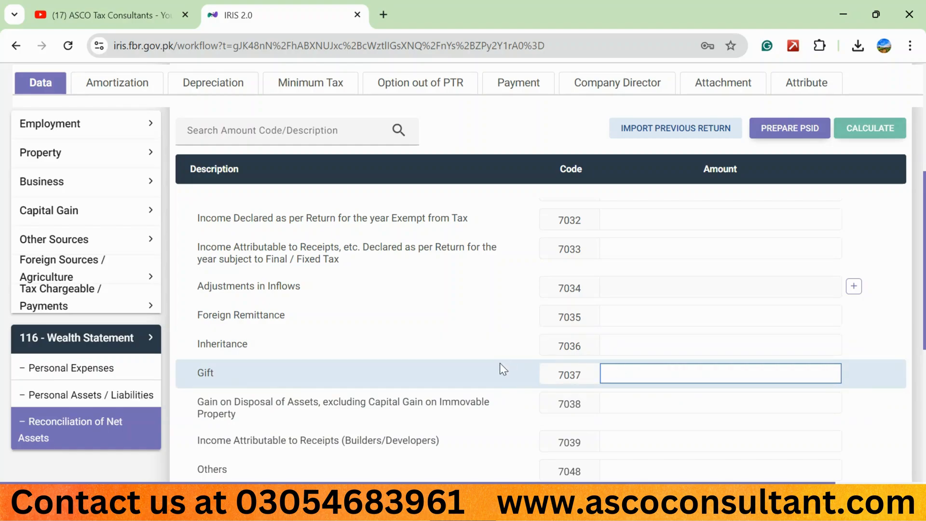
scroll(498, 363, down, 2)
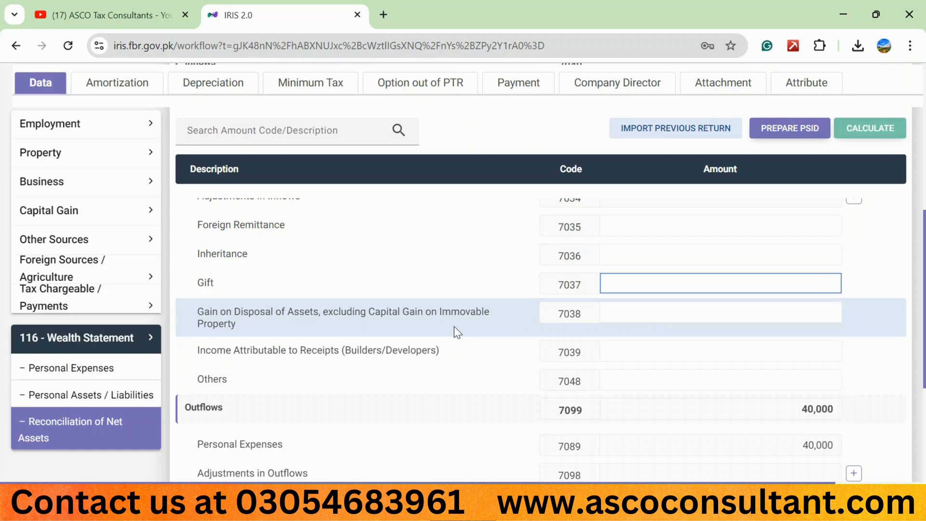
click(686, 316)
click(694, 283)
click(704, 256)
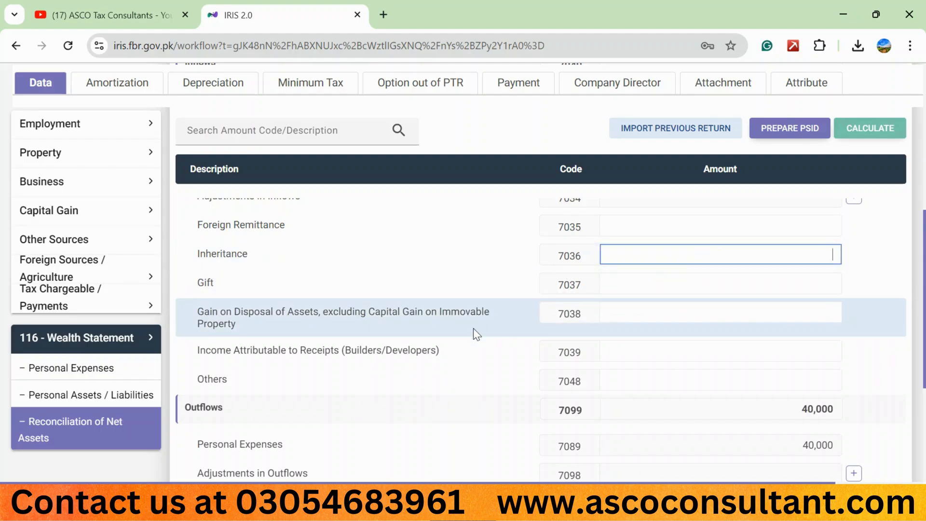
Examine the outflow rows and the Unreconciled Amount at the end of the reconciliation
scroll(482, 324, down, 2)
scroll(473, 330, down, 3)
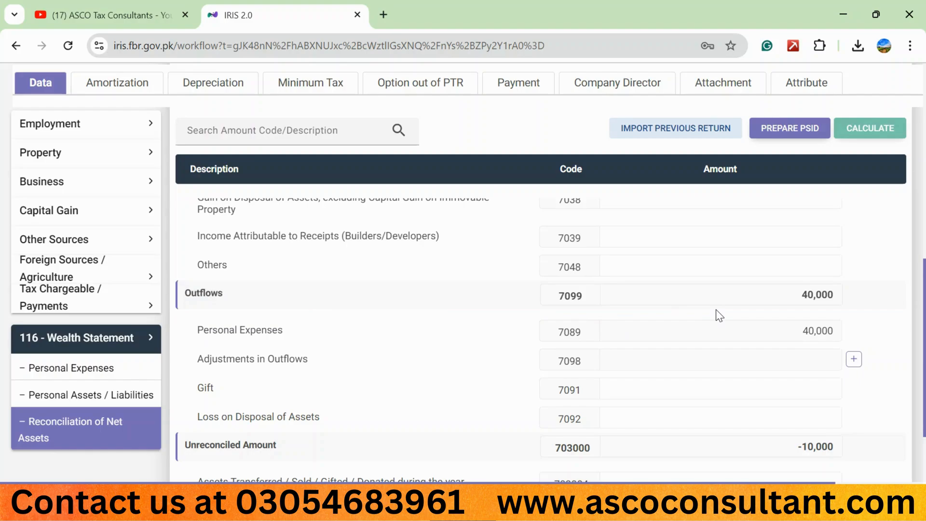
scroll(548, 347, down, 1)
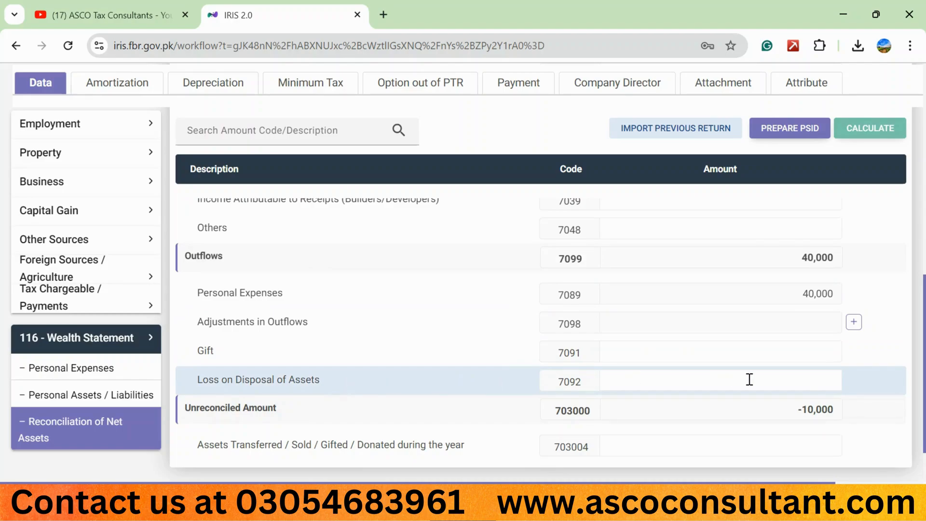
scroll(507, 372, down, 1)
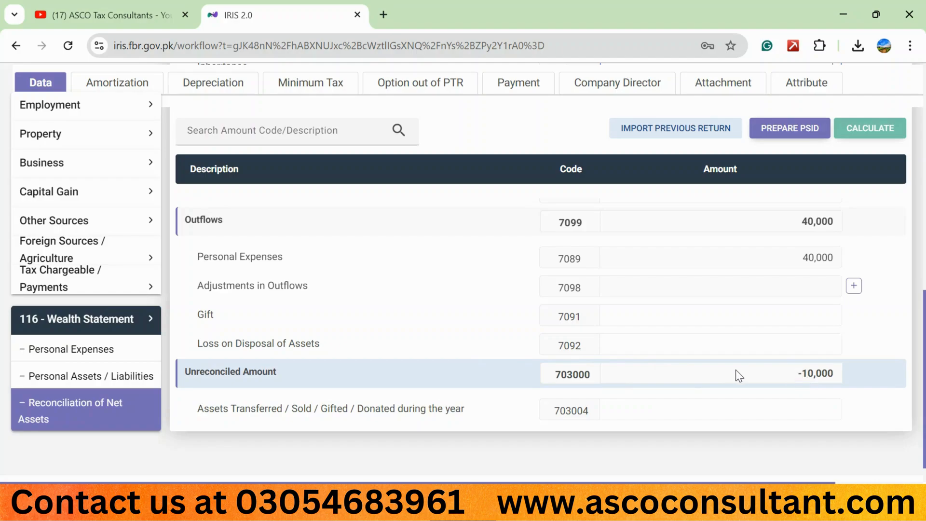
Compare the current and previous years' net assets and the increase or decrease in assets with the Unreconciled Amount
scroll(736, 370, up, 5)
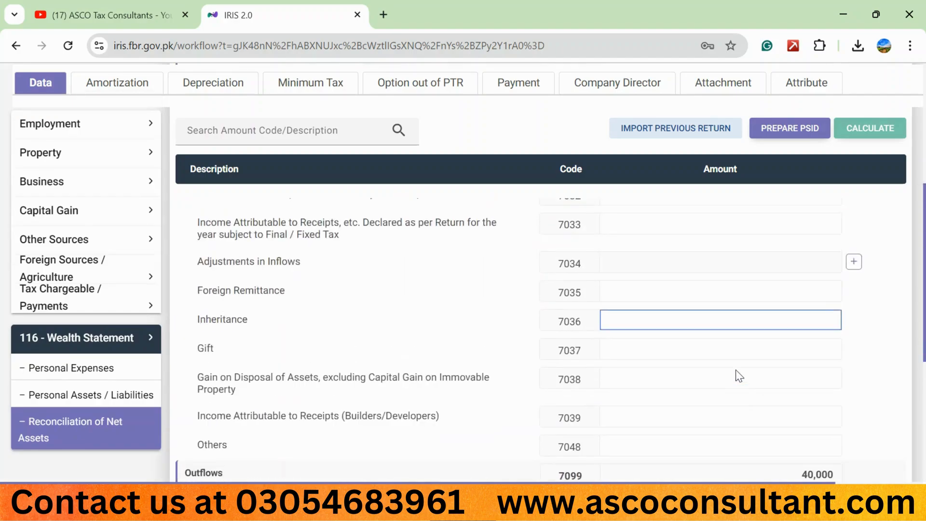
scroll(736, 370, up, 2)
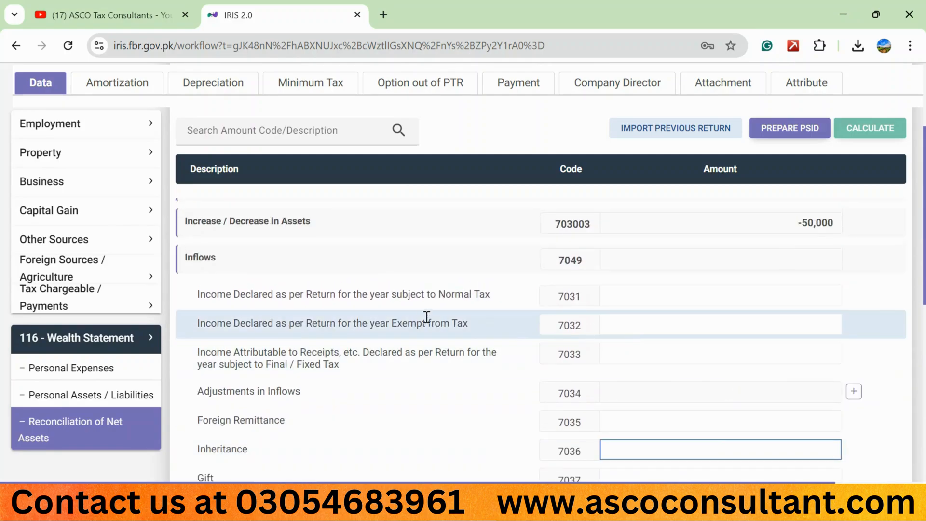
scroll(426, 316, up, 2)
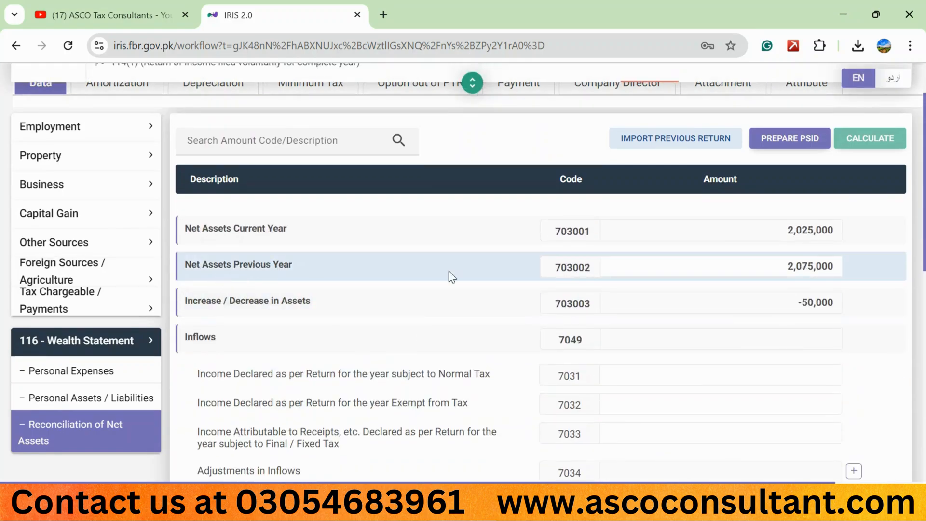
click(791, 267)
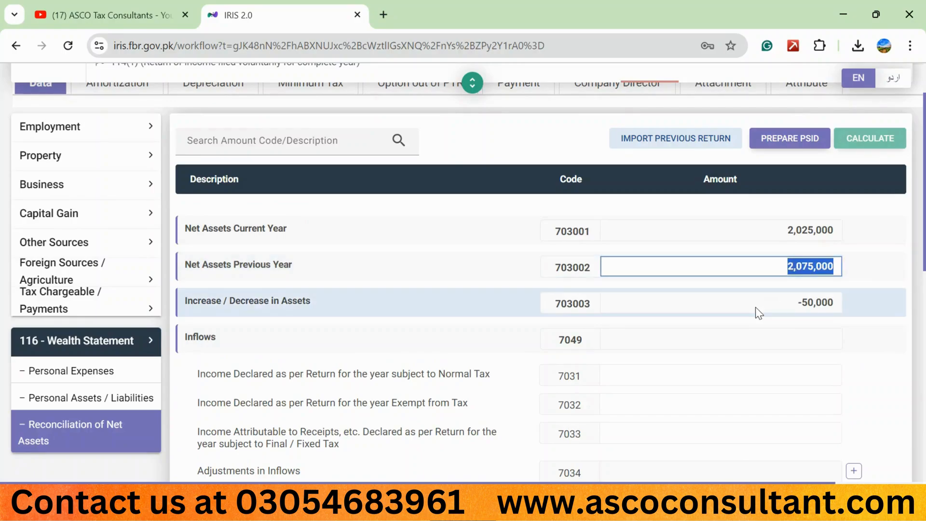
scroll(758, 311, down, 5)
scroll(758, 309, down, 4)
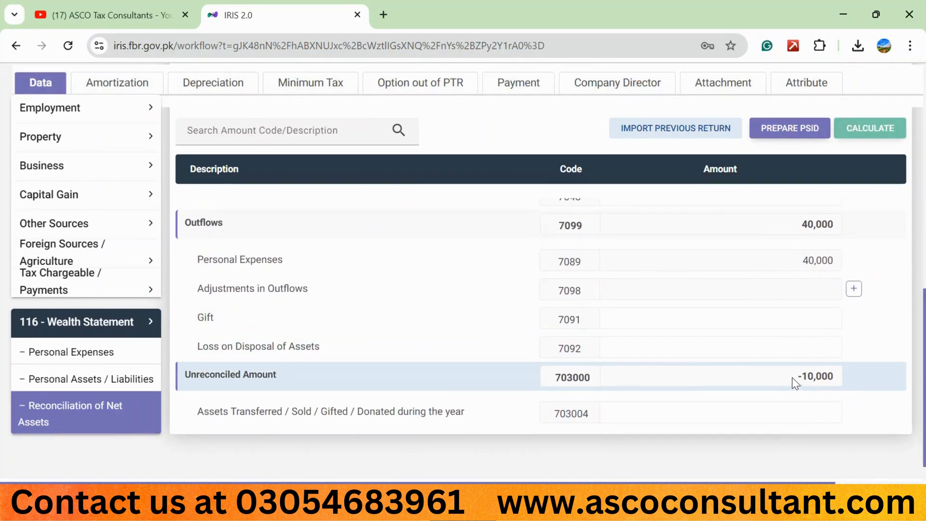
scroll(736, 356, up, 9)
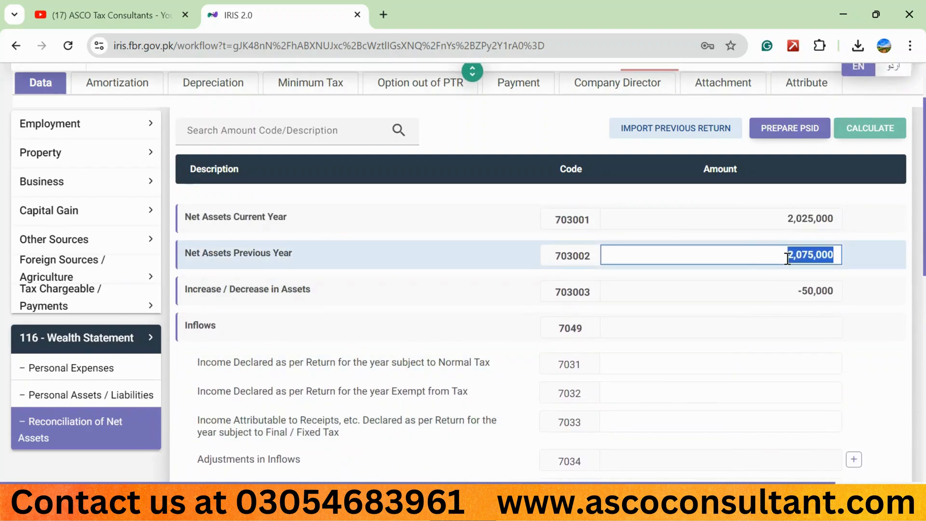
scroll(627, 304, up, 2)
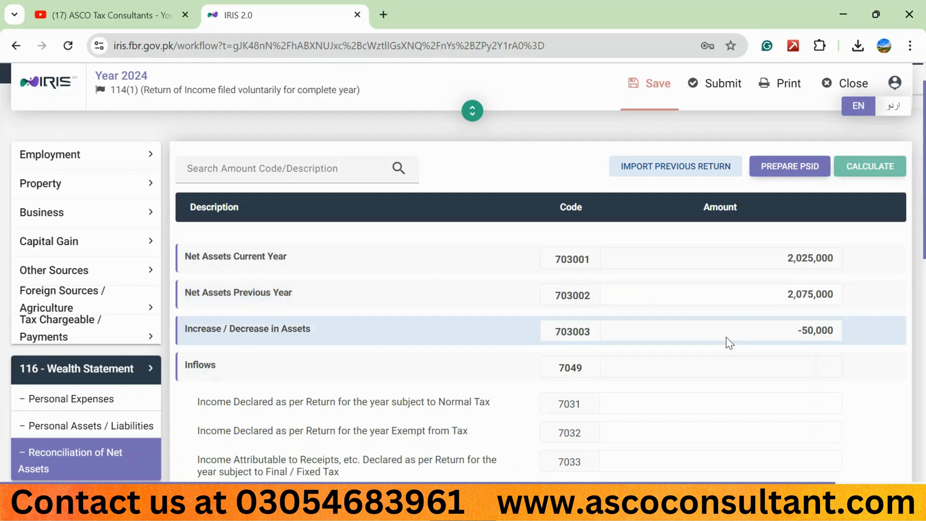
scroll(725, 337, down, 10)
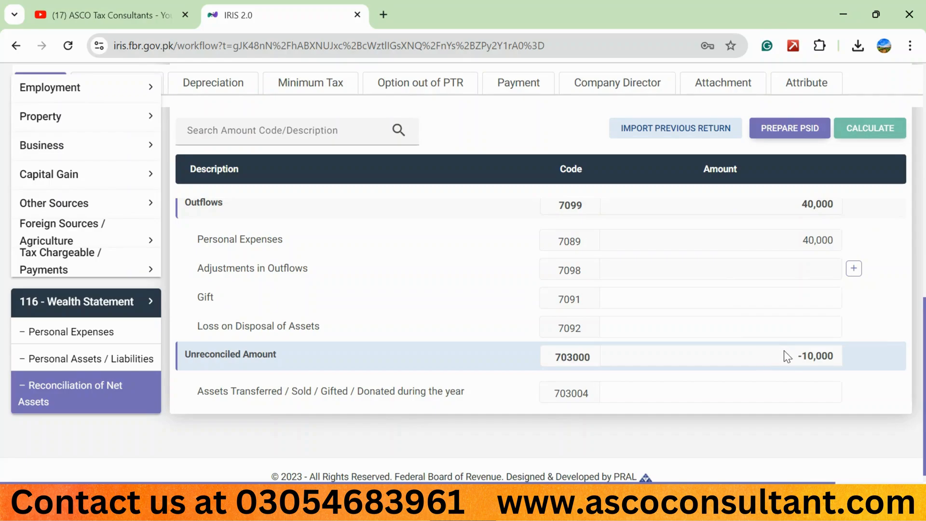
scroll(754, 337, up, 8)
scroll(753, 338, up, 3)
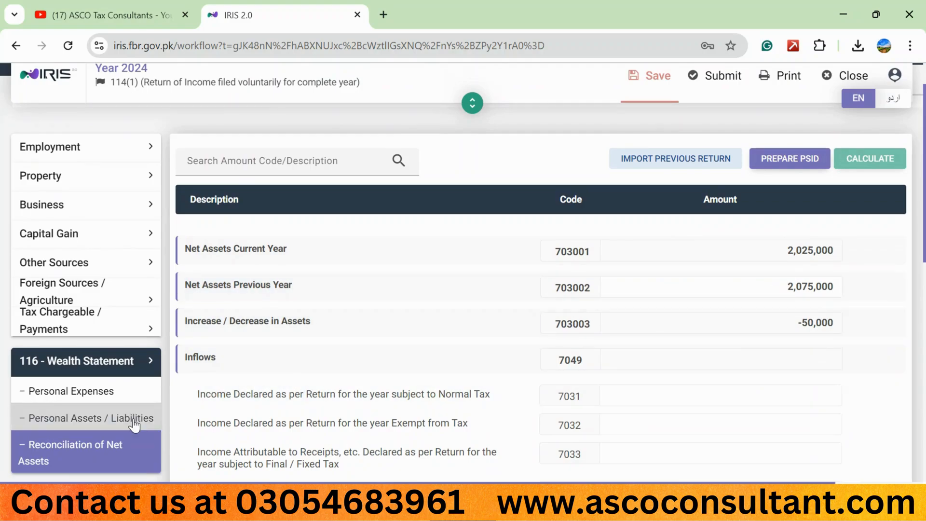
In the personal assets and liabilities, set Cash (Non-Business) to 0 and recalculate the wealth statement
click(117, 418)
scroll(587, 372, down, 5)
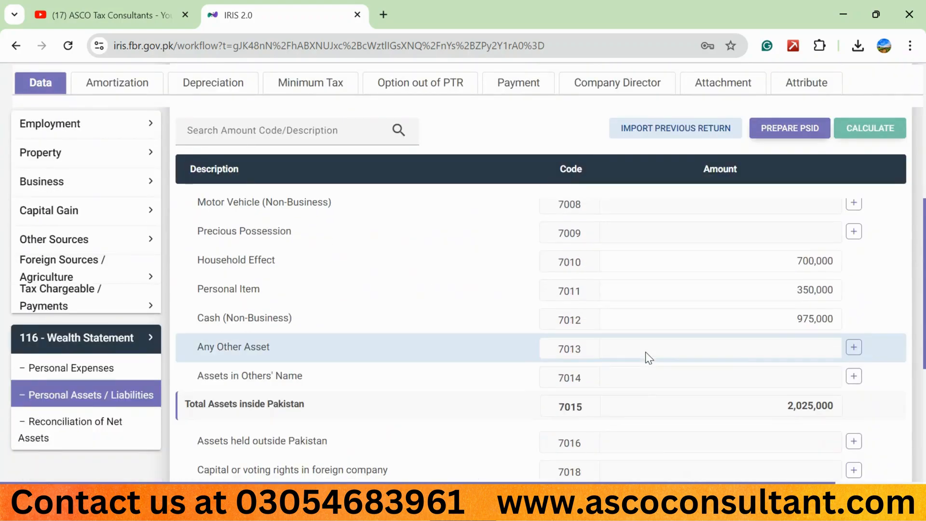
double_click(763, 321)
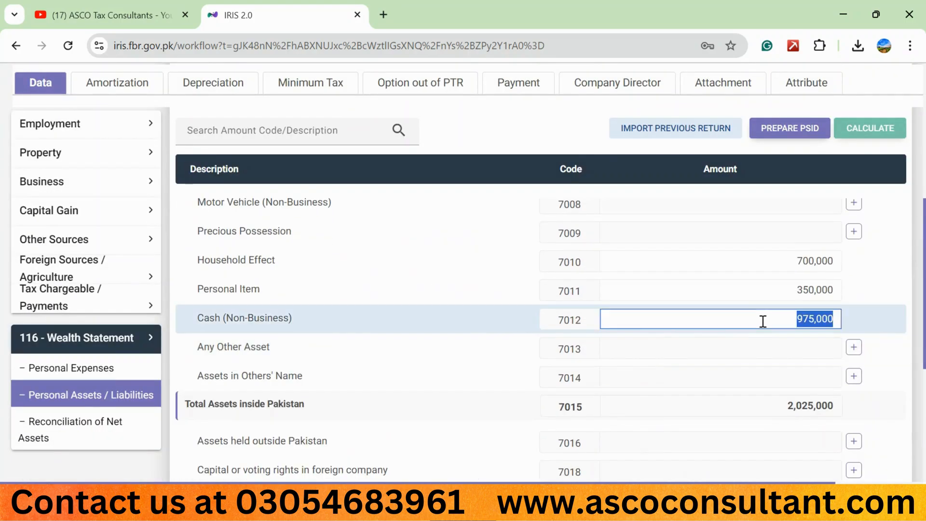
text(0)
click(873, 128)
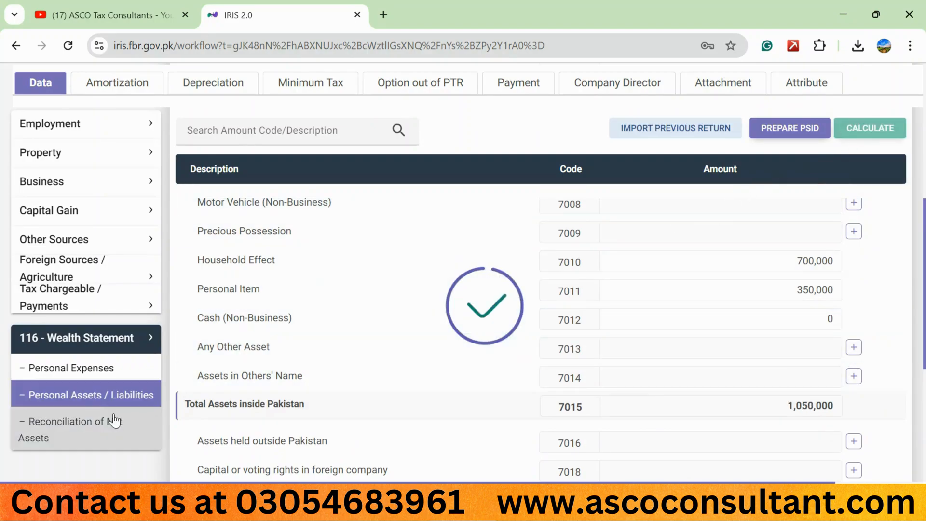
Open Reconciliation of Net Assets and copy the figure of the Unreconciled Amount without its minus sign
click(92, 424)
scroll(404, 403, down, 6)
scroll(405, 403, down, 5)
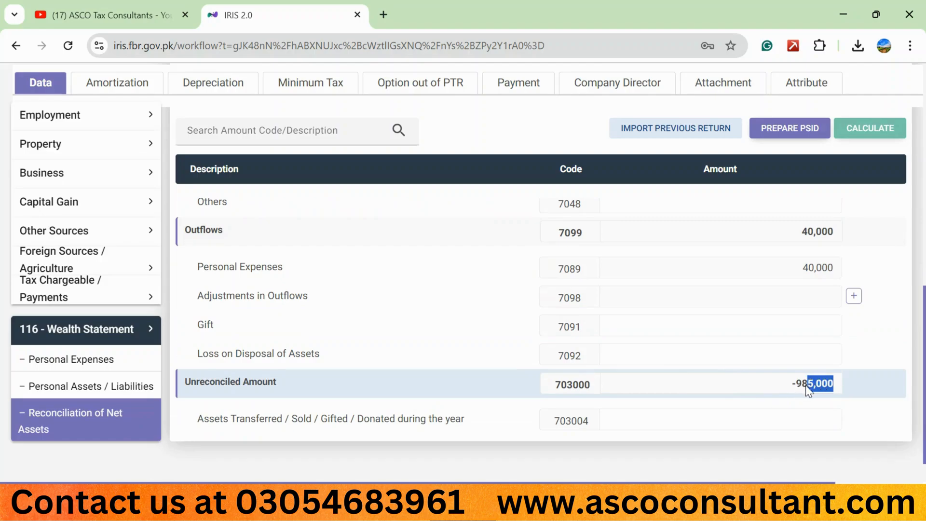
drag(801, 387, 797, 387)
key(ctrl+c)
Set Cash (Non-Business) in the personal assets to 985,000 and recalculate the wealth statement
click(129, 387)
scroll(470, 376, down, 5)
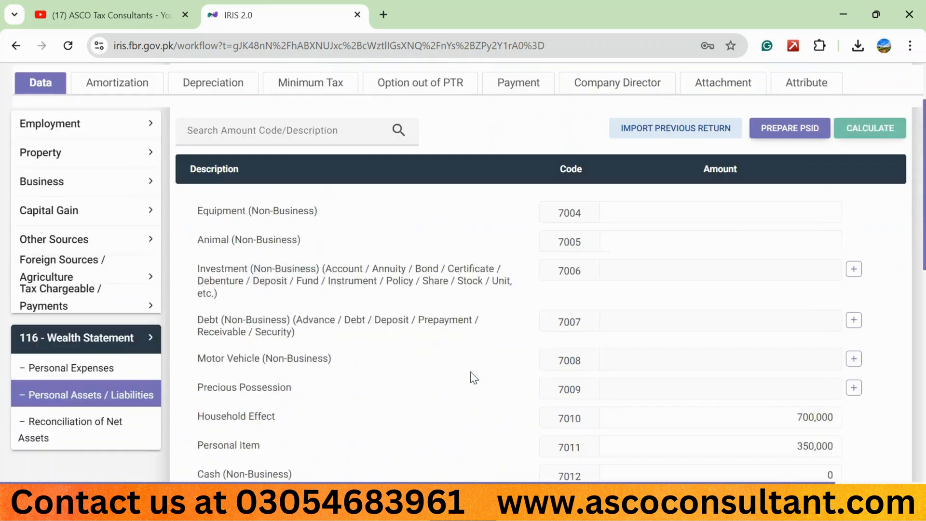
click(738, 325)
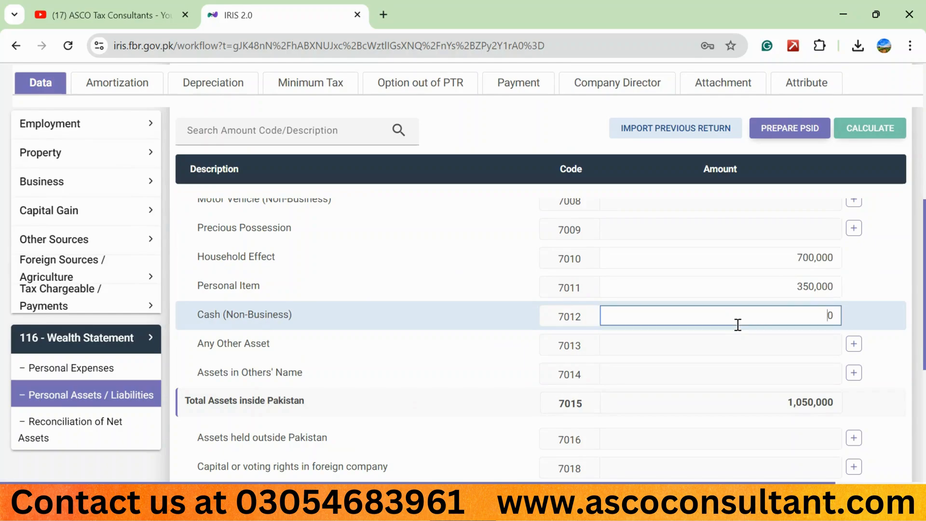
key(ctrl+v)
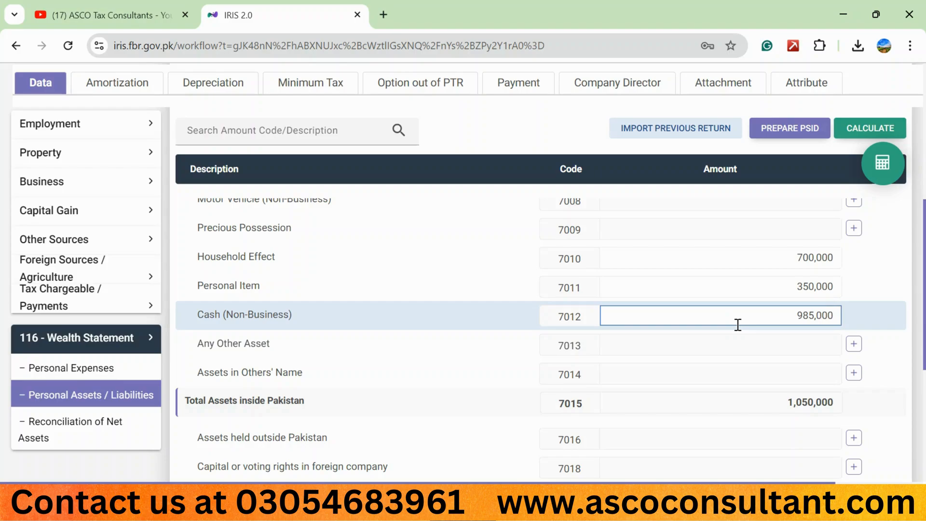
click(869, 128)
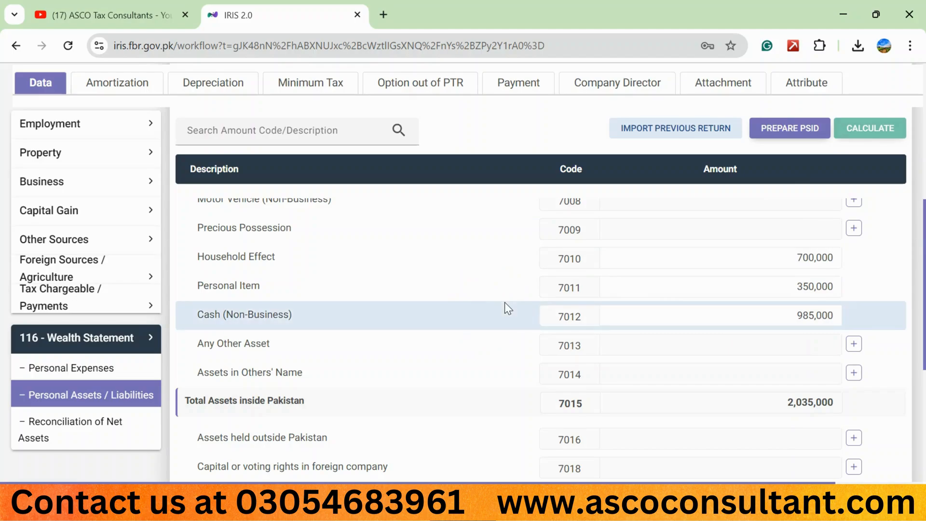
Add an entry described as "cash in hand & bank" under Any Other Asset
click(853, 344)
text(cash)
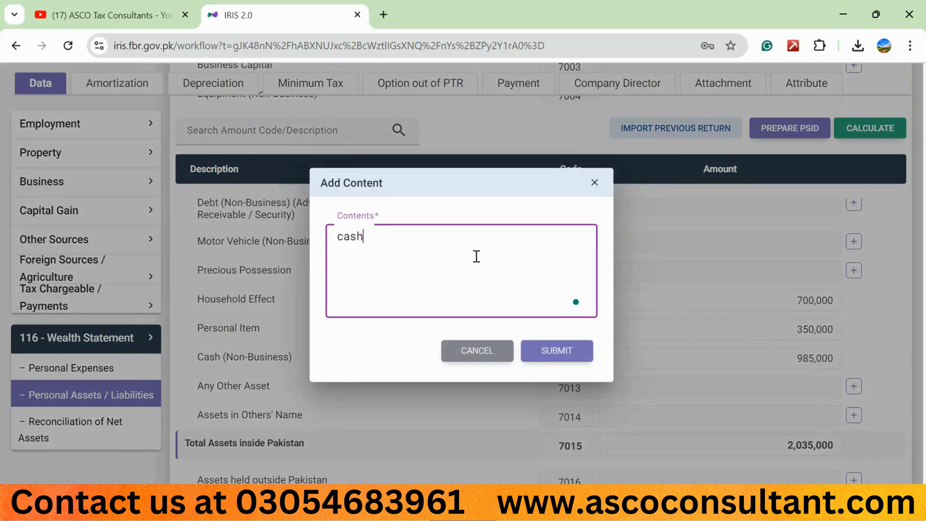
text( in hand & bank)
click(549, 353)
Move the 985,000 from Cash (Non-Business) to the "cash in hand & bank" entry, set Cash (Non-Business) to 0, and recalculate
click(813, 317)
key(ctrl+c)
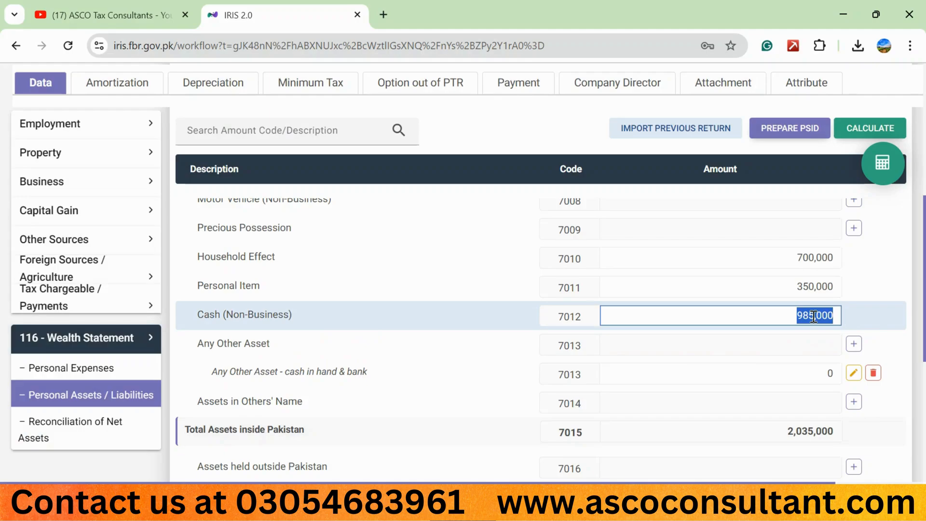
click(801, 372)
key(ctrl+v)
click(799, 307)
text(0)
click(867, 123)
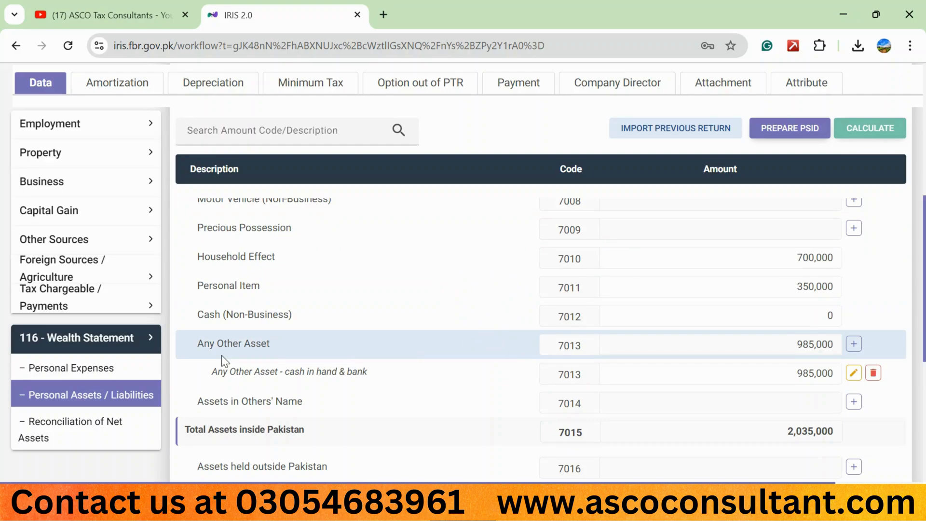
Check the Unreconciled Amount and net assets in Reconciliation of Net Assets, and save the return
click(70, 439)
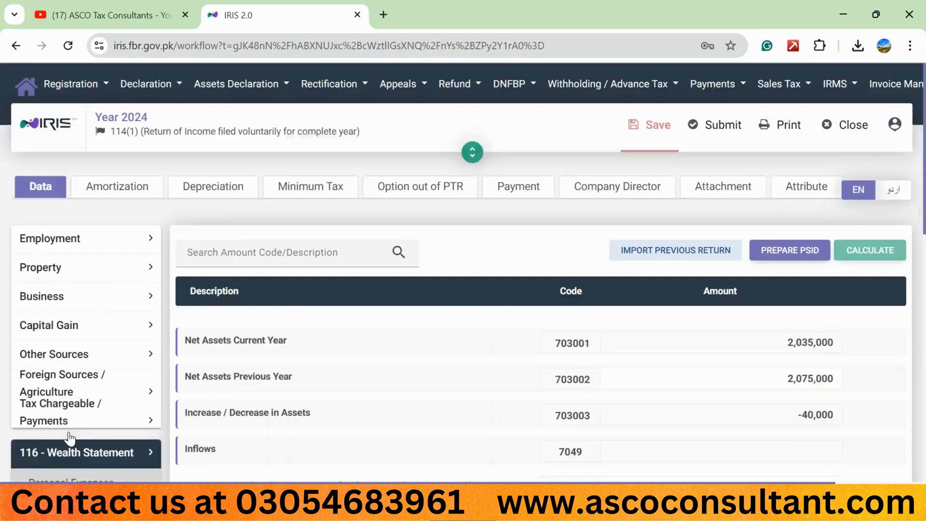
scroll(378, 401, down, 10)
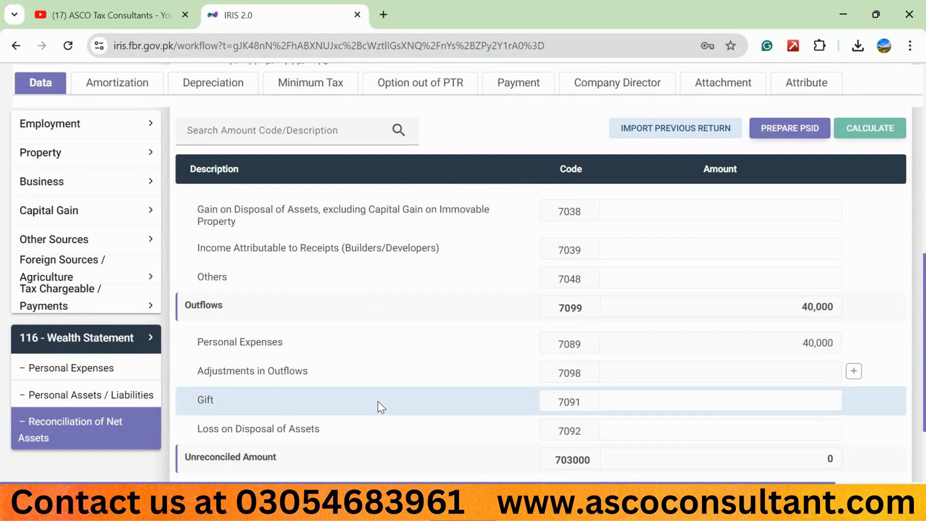
scroll(378, 401, down, 1)
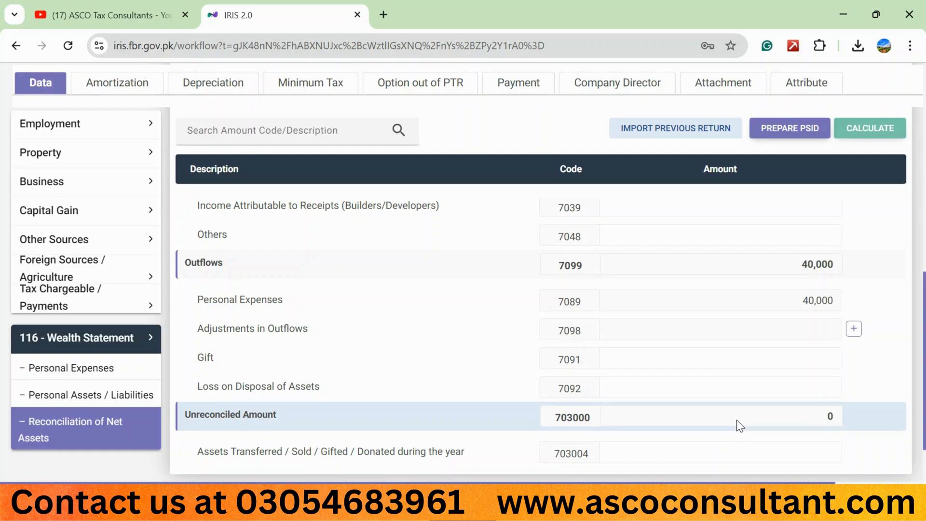
scroll(640, 281, up, 2)
scroll(640, 281, up, 8)
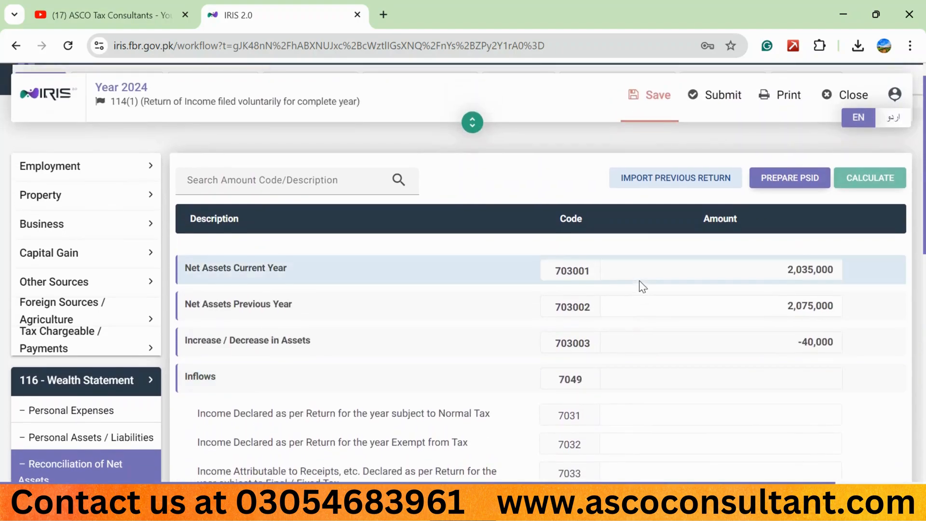
click(653, 99)
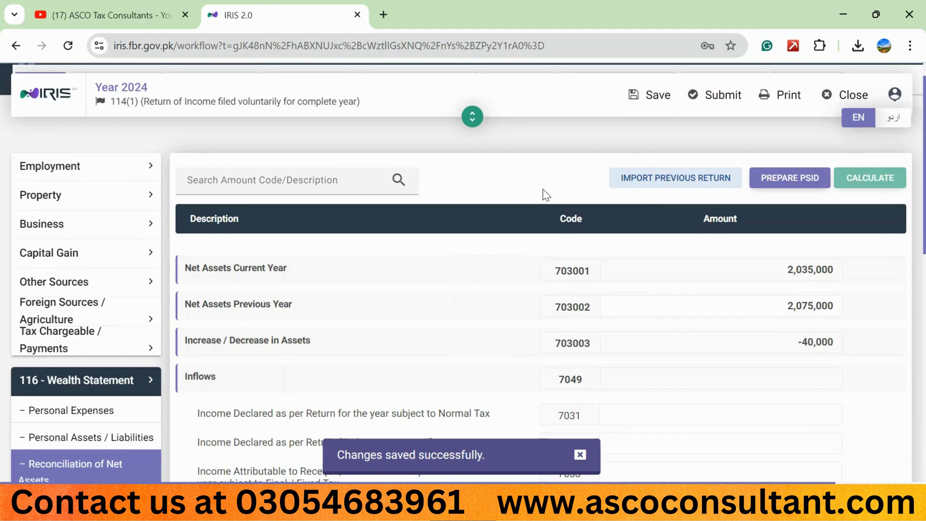
Set the Residence Status attribute to Resident and save the return
scroll(544, 193, up, 2)
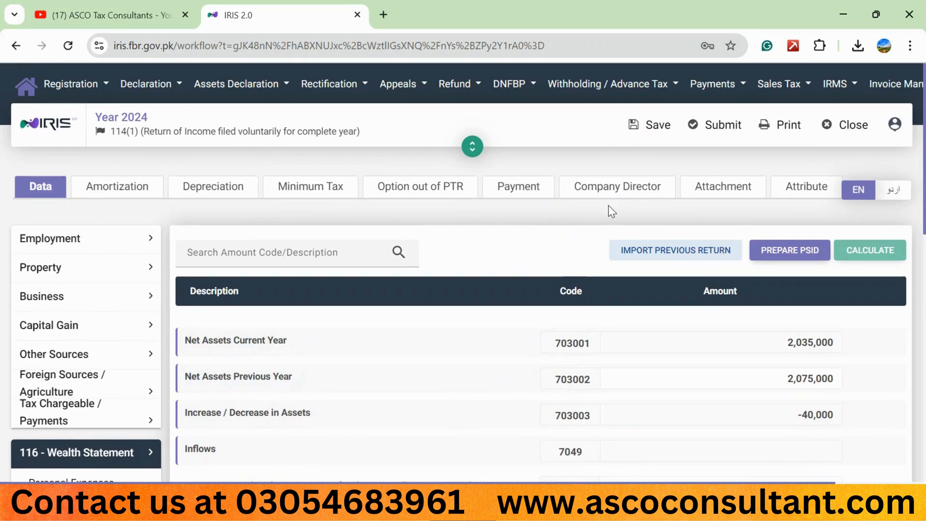
click(806, 188)
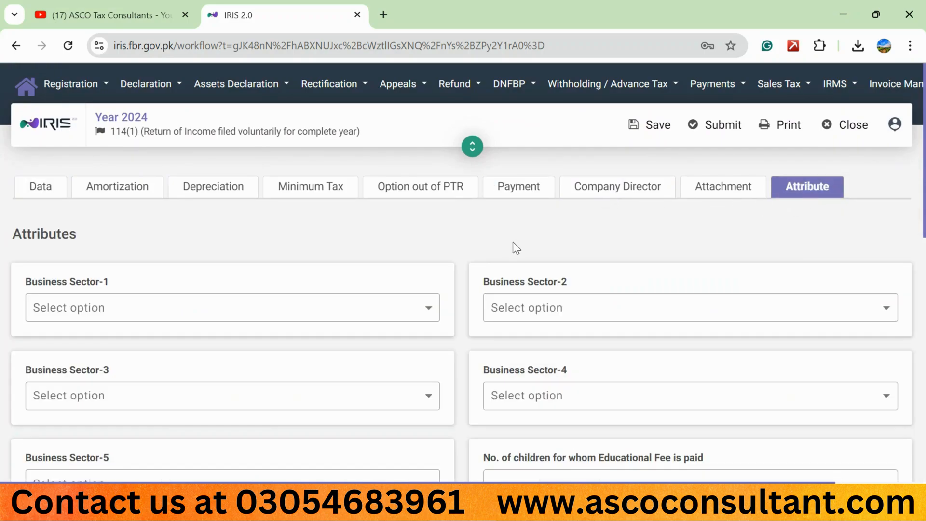
scroll(513, 242, down, 3)
scroll(514, 246, down, 2)
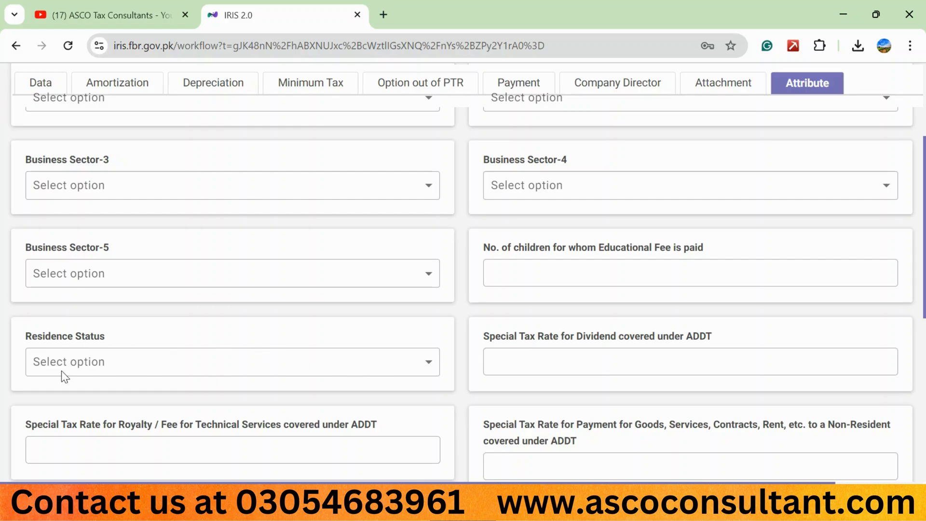
click(420, 370)
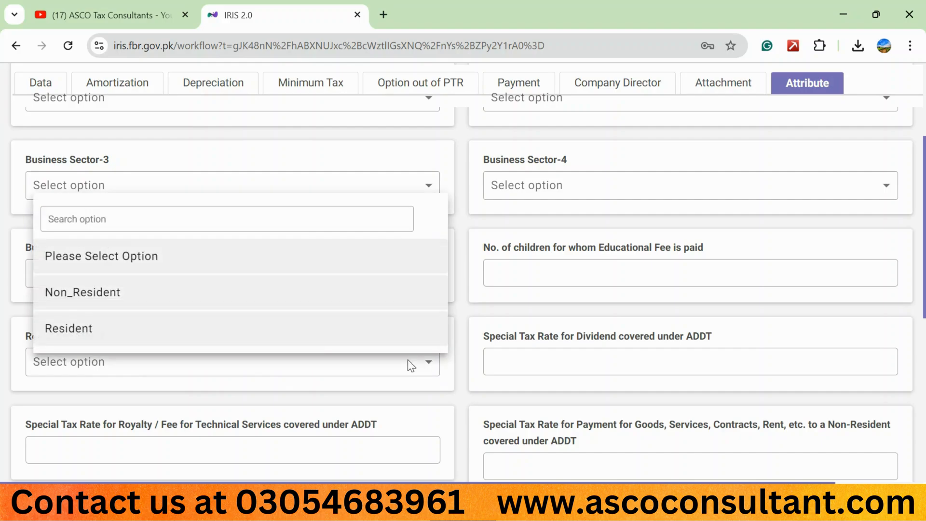
click(200, 332)
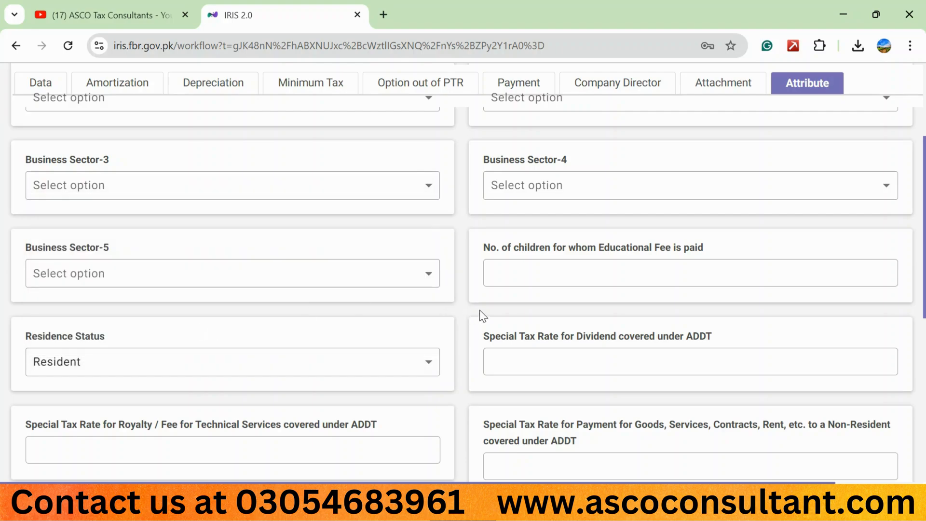
scroll(482, 310, up, 3)
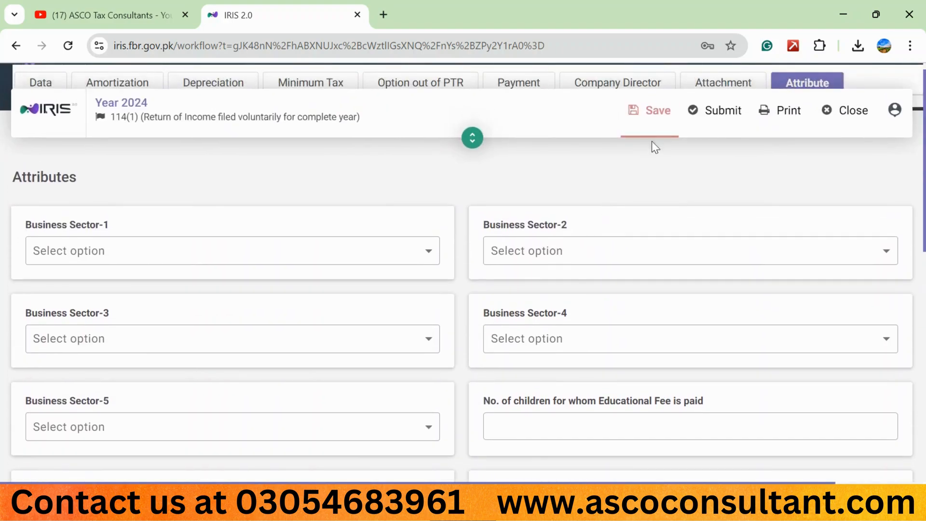
click(661, 130)
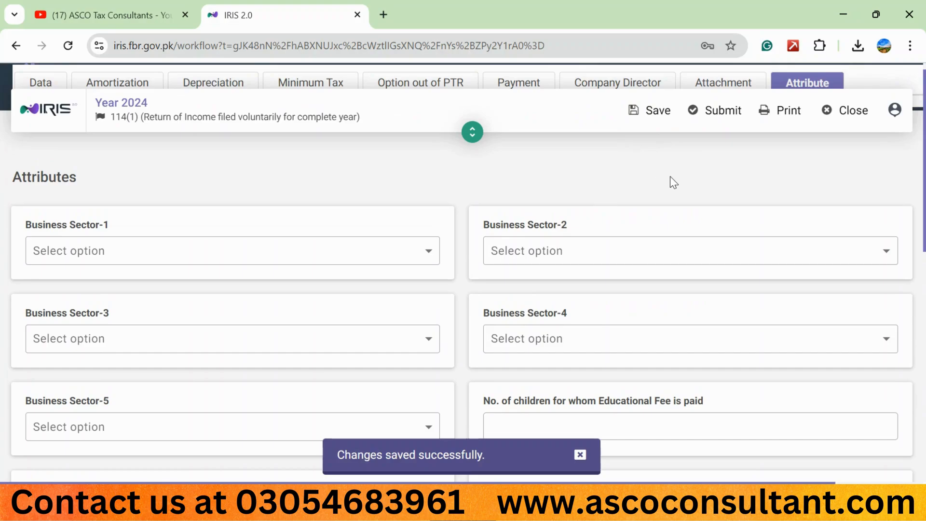
Submit the return and enter the 4-digit PIN to verify the declaration
scroll(670, 176, up, 1)
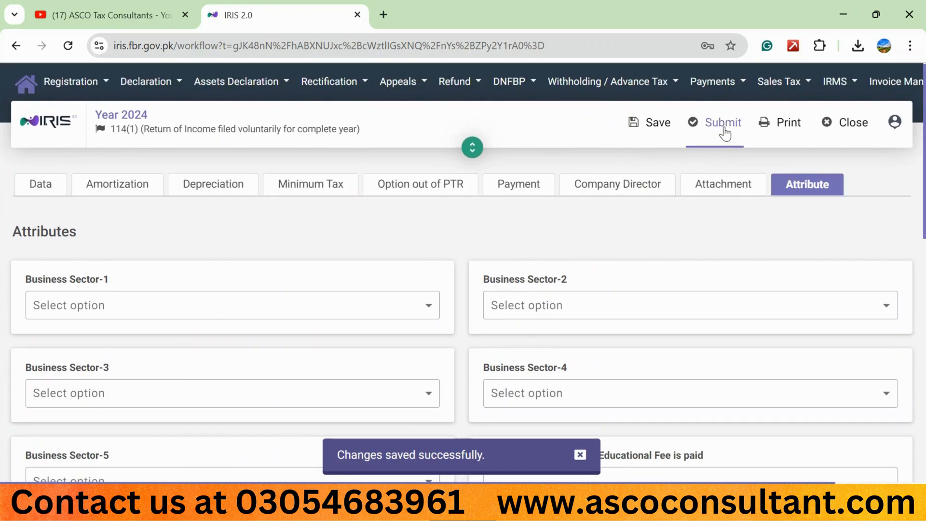
click(723, 126)
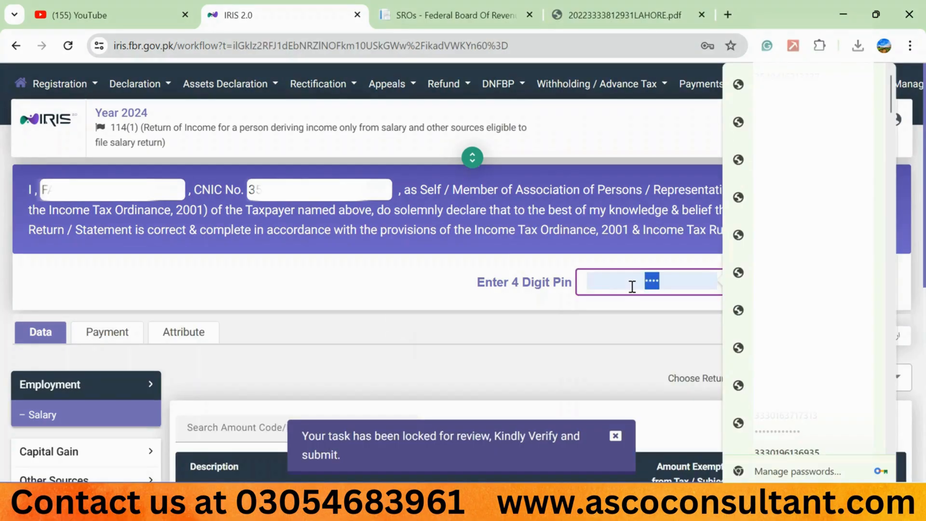
text(1234)
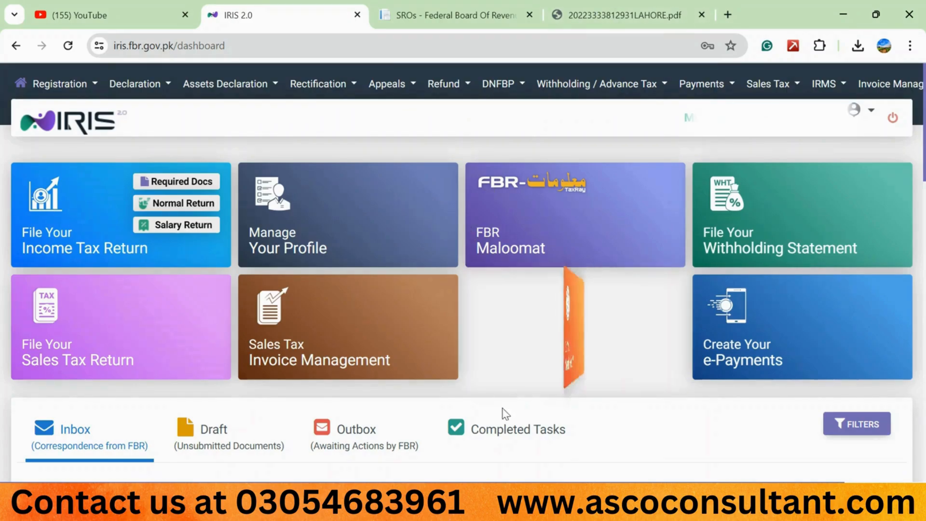
Open the tax year 2024 return from the completed declaration tasks on the dashboard
click(500, 432)
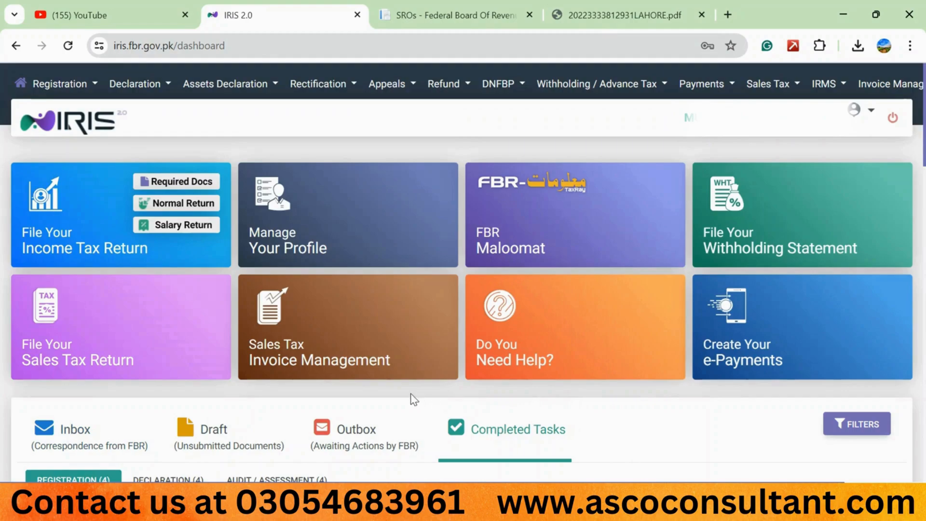
scroll(414, 399, down, 1)
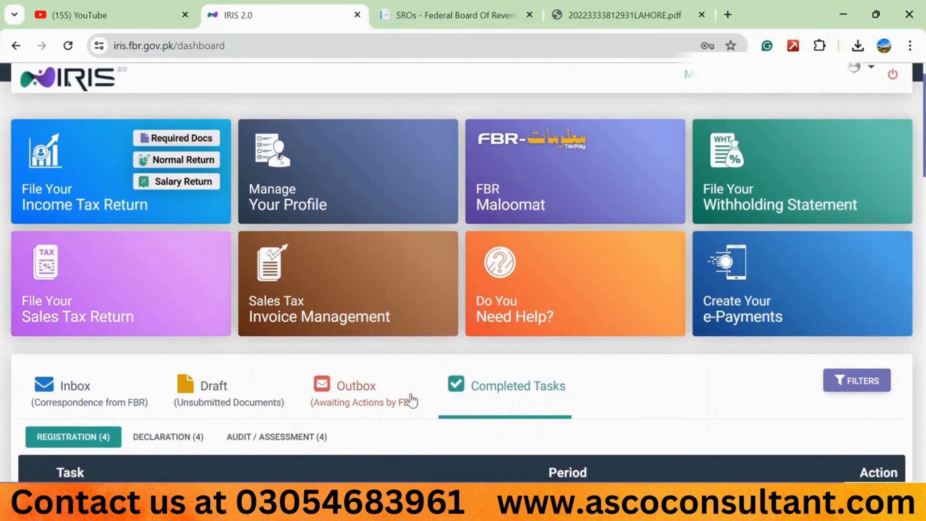
click(192, 438)
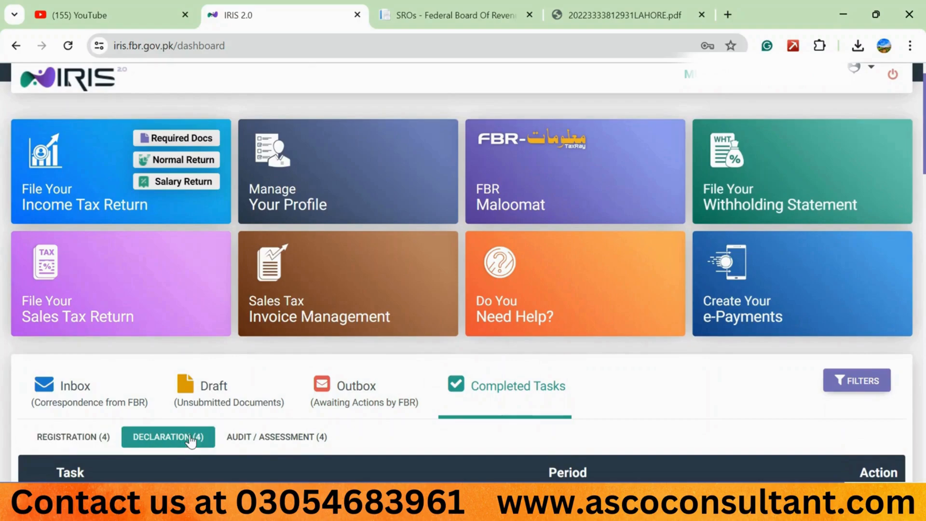
scroll(594, 388, down, 1)
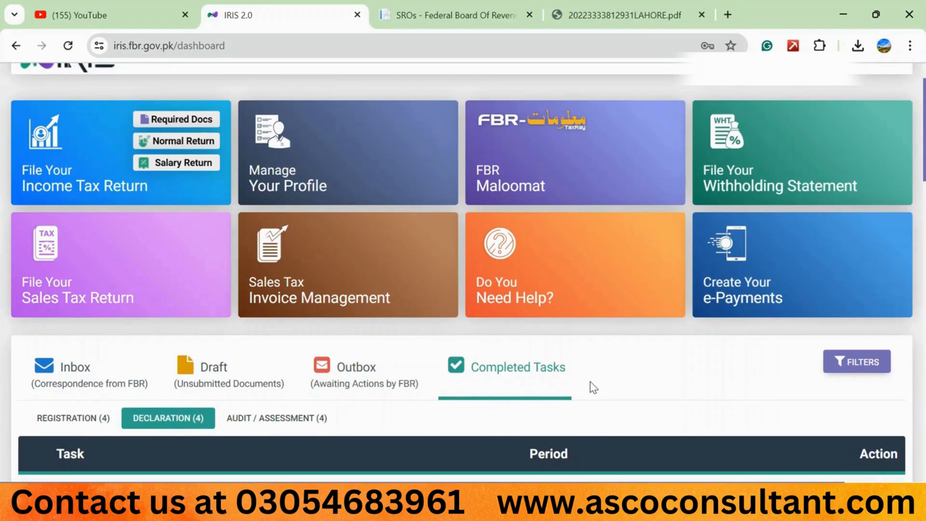
scroll(594, 388, down, 3)
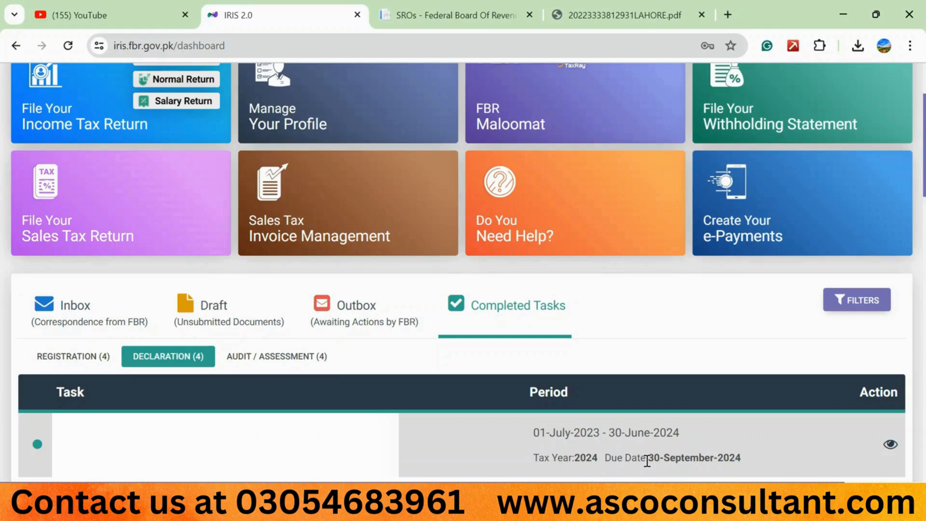
scroll(745, 410, down, 1)
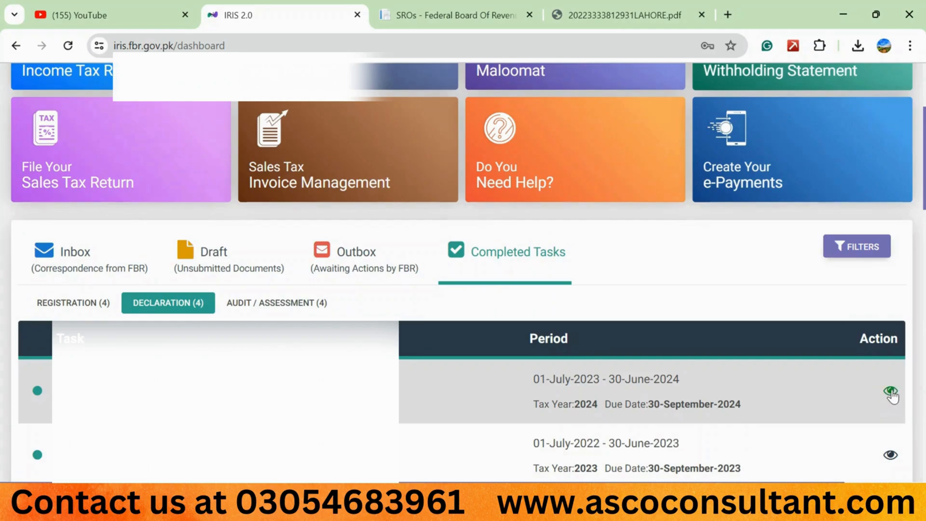
click(891, 391)
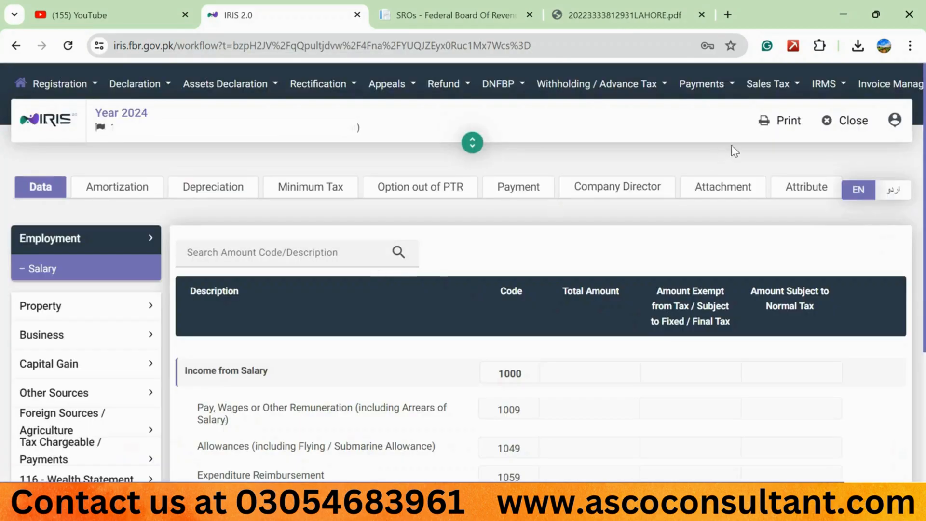